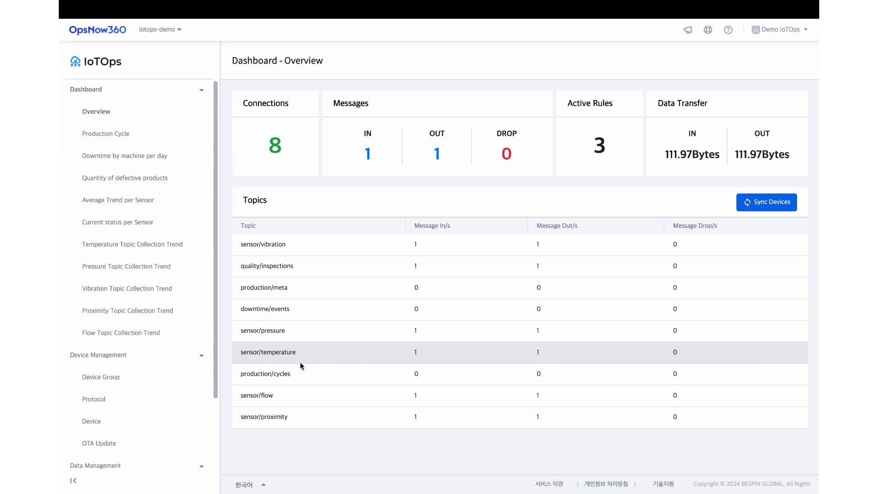
- Examine the Factory device group's overview, its device list and its protocol list
left_click(142, 378)
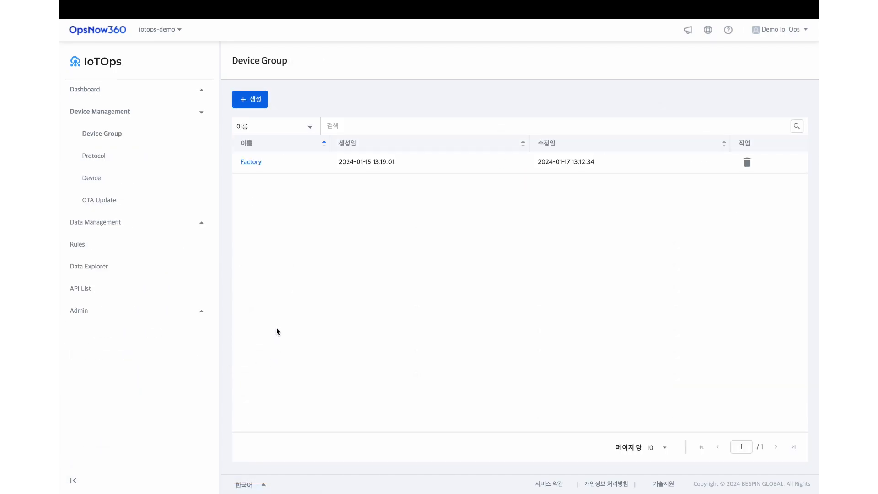
left_click(261, 163)
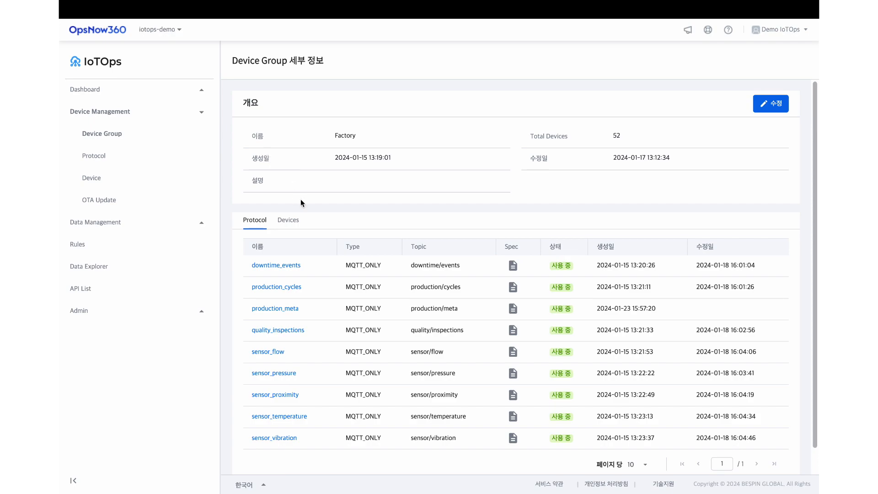
left_click(286, 224)
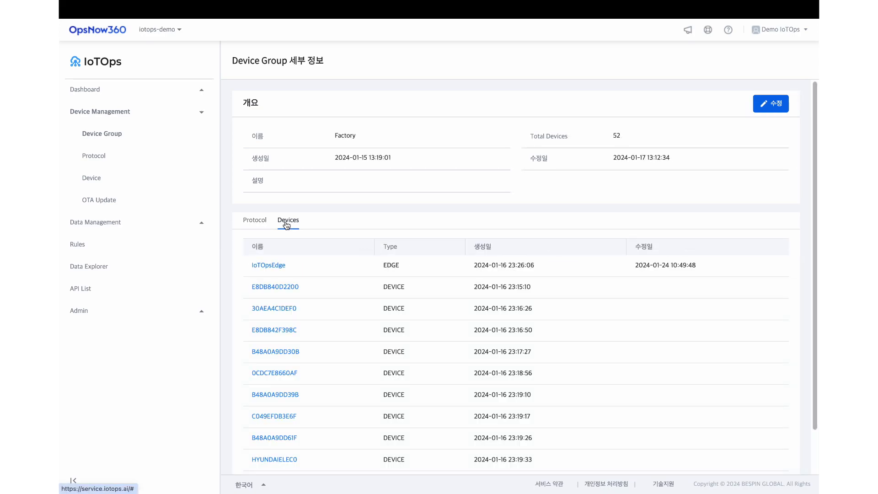
left_click(253, 223)
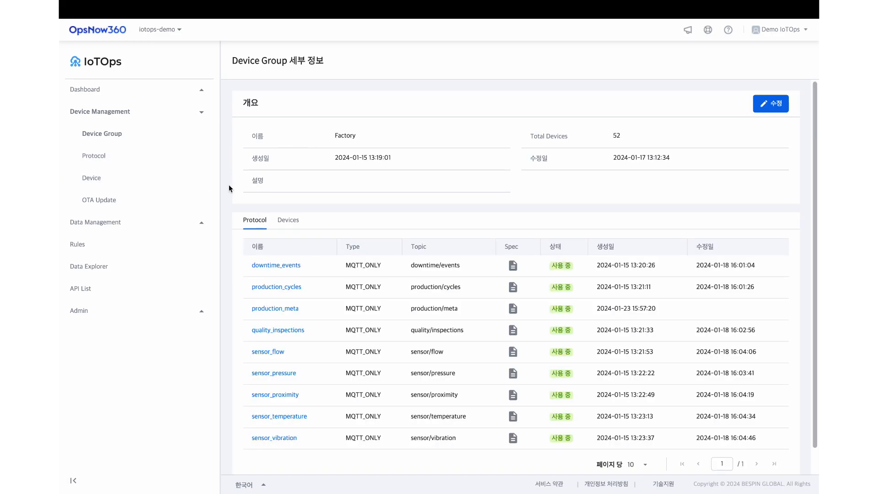
- Look over the device group creation form without saving and return to the Factory group's details
left_click(176, 140)
left_click(249, 152)
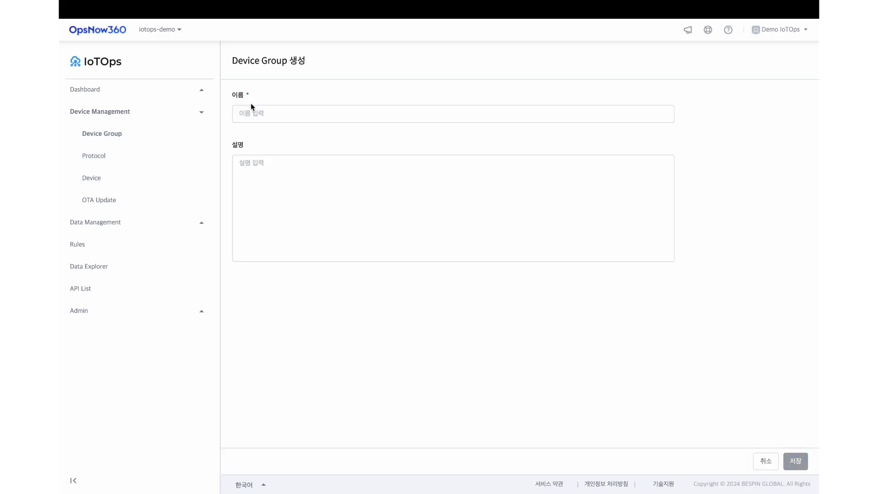
left_click(258, 112)
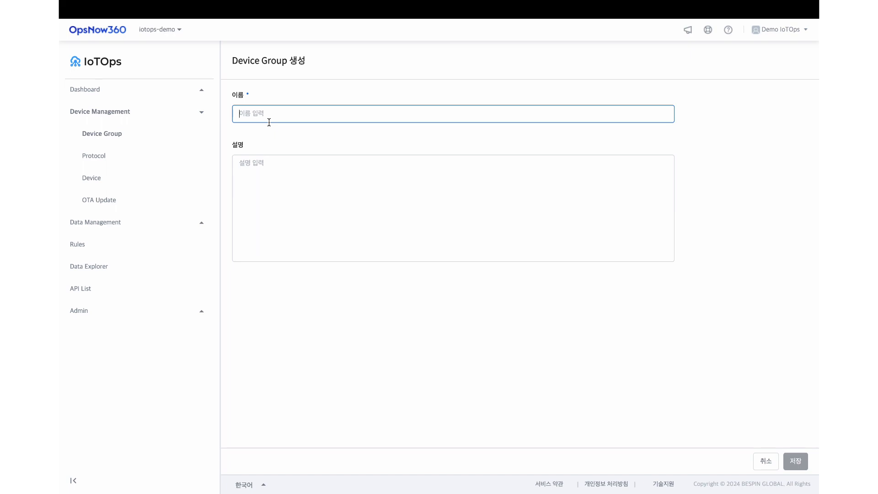
key("alt+Left")
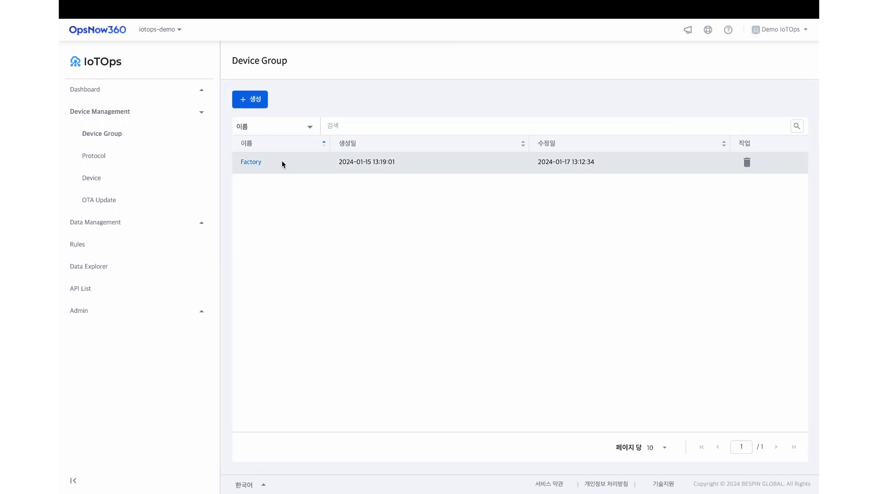
left_click(255, 163)
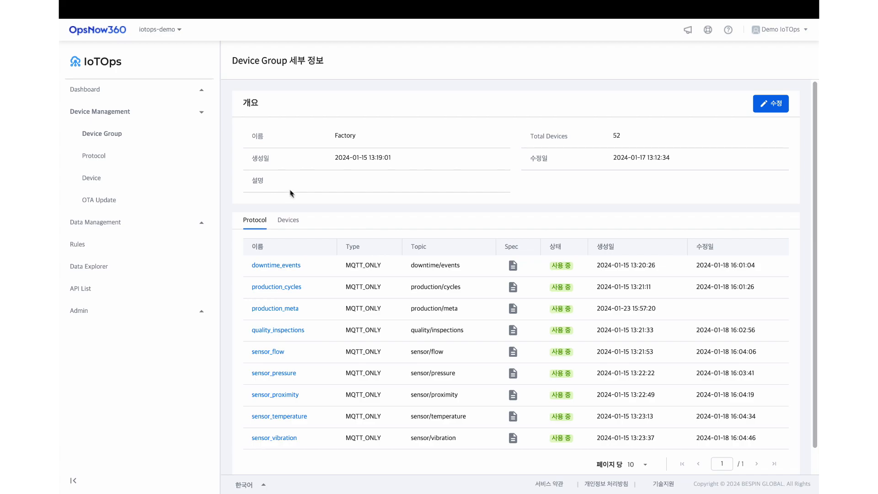
- Look over the device creation form from the device list and check which device types it offers
left_click(145, 177)
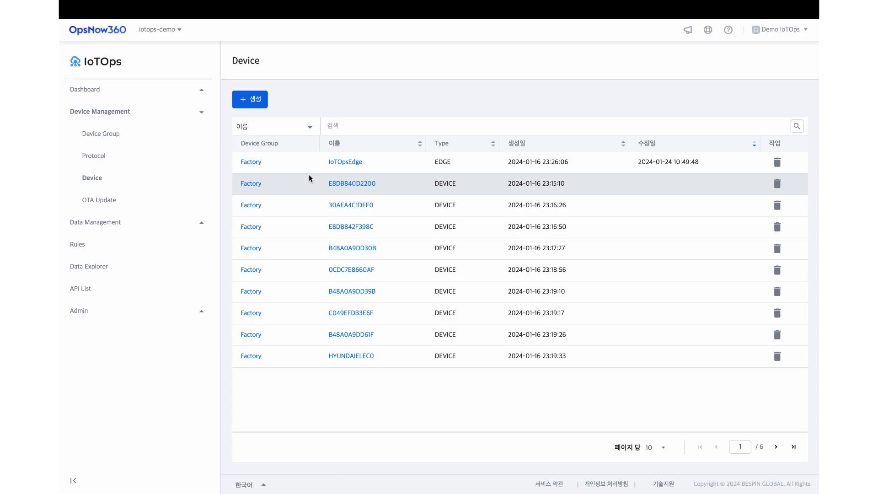
left_click(253, 104)
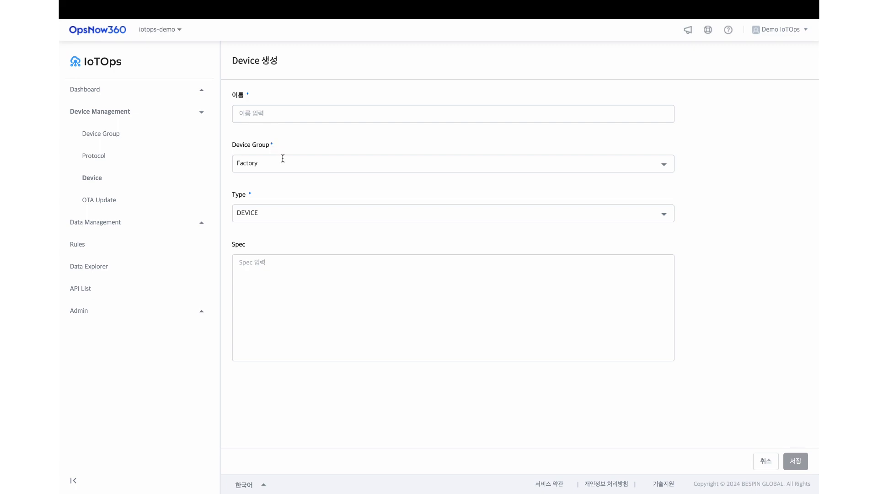
left_click(276, 210)
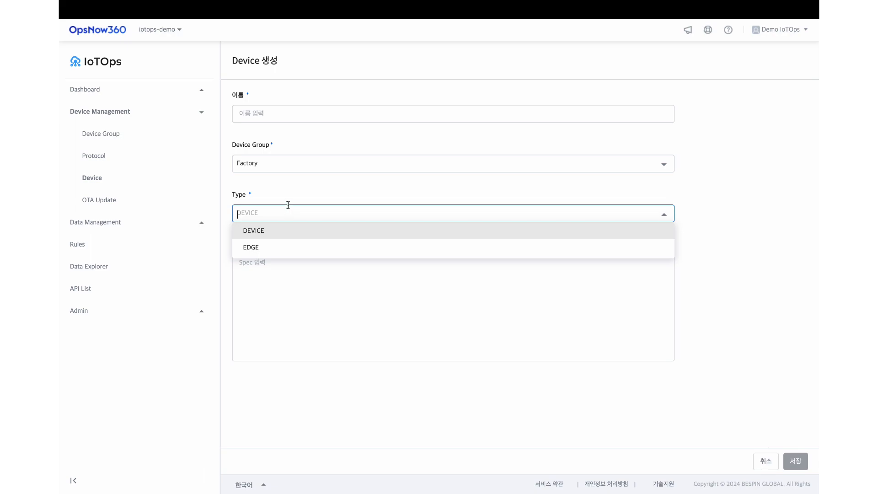
left_click(289, 199)
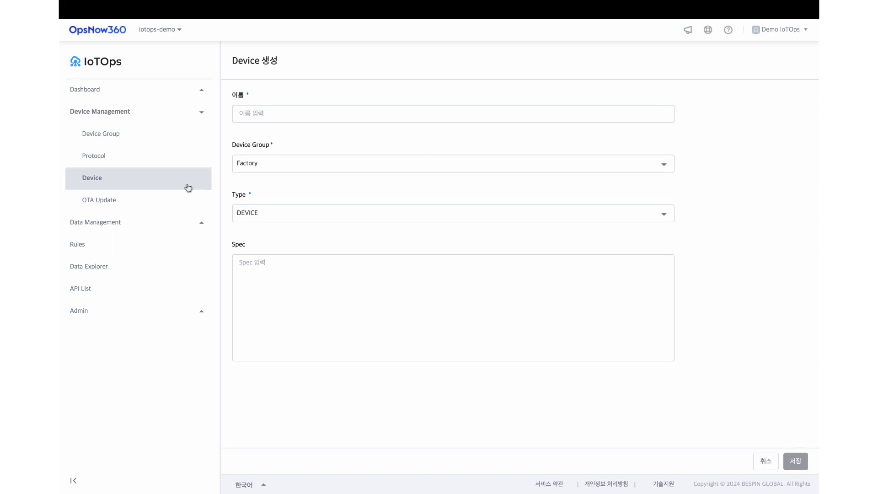
- Start a new protocol named iotops_demo and set its topic to devices/temperature
left_click(157, 165)
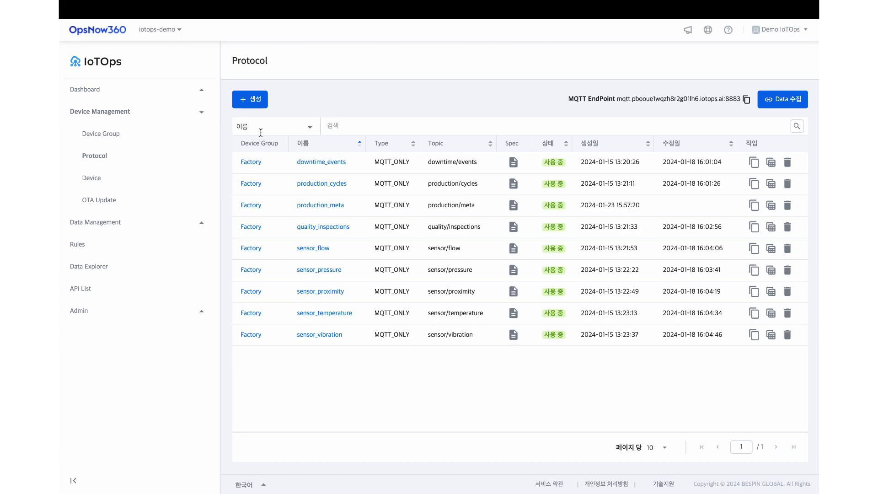
left_click(258, 102)
left_click(279, 145)
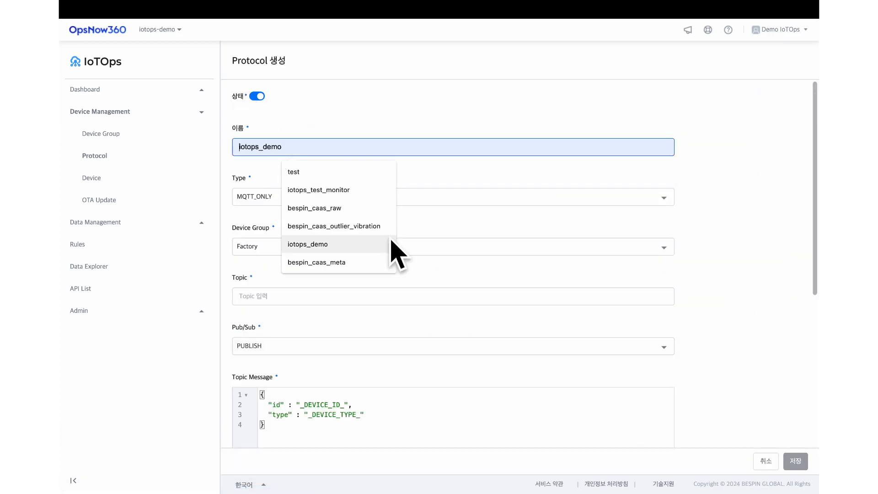
type("iotops_demo")
left_click(358, 195)
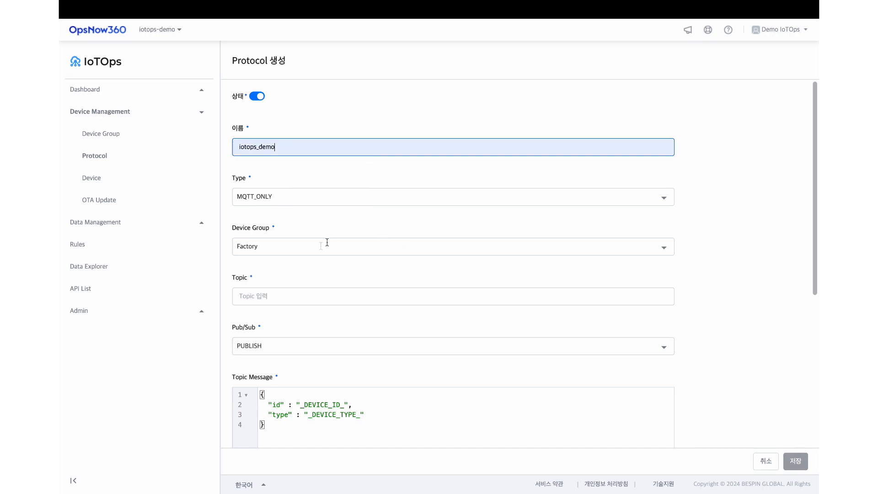
left_click(271, 295)
type("devices/temperature")
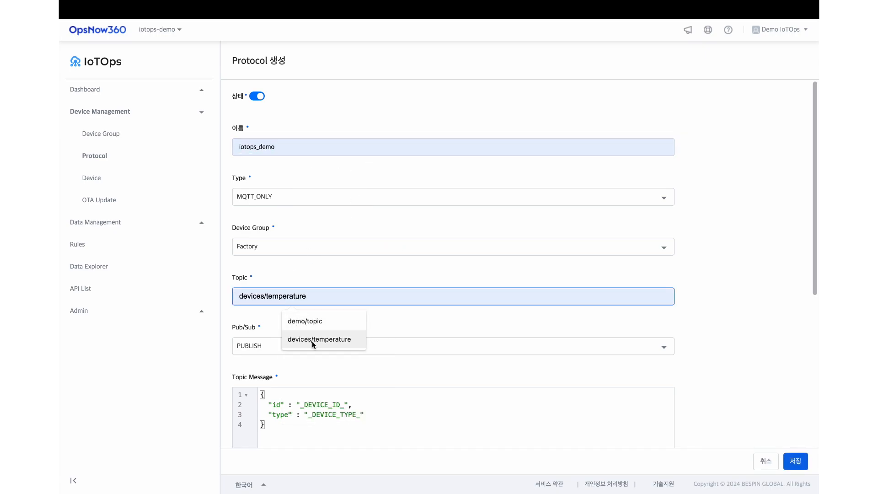
left_click(312, 341)
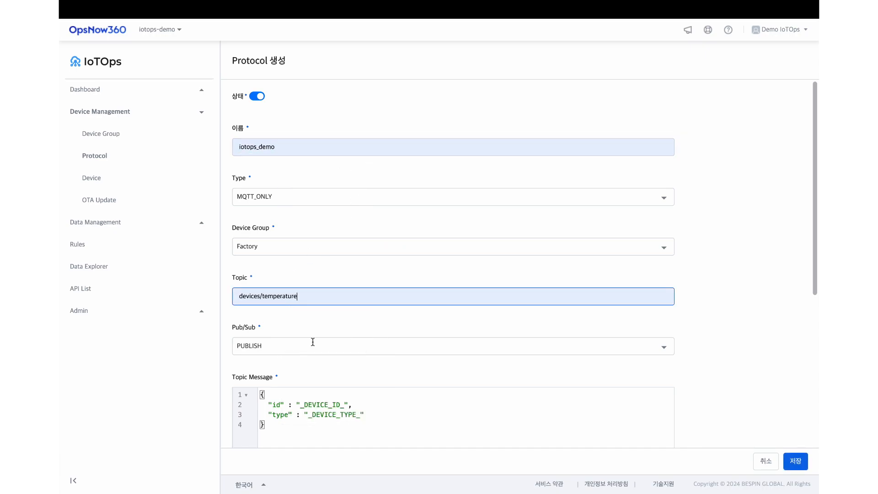
left_click(312, 402)
key("ctrl+a")
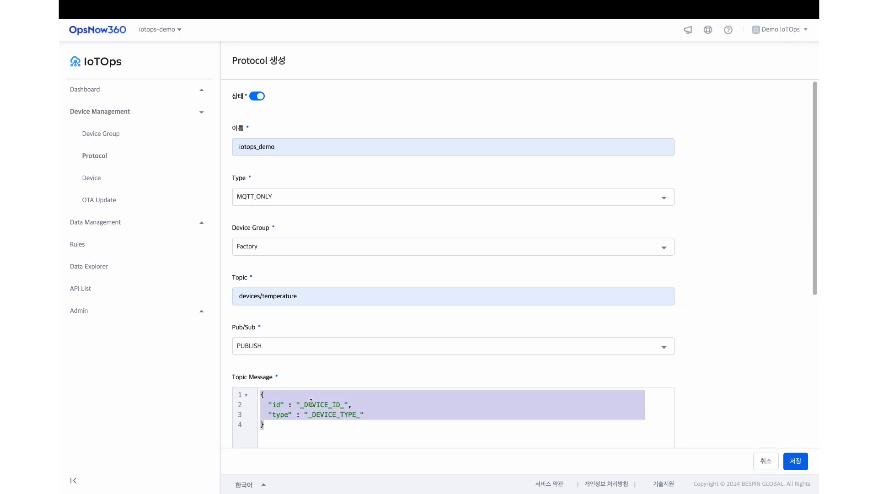
key("ctrl+v")
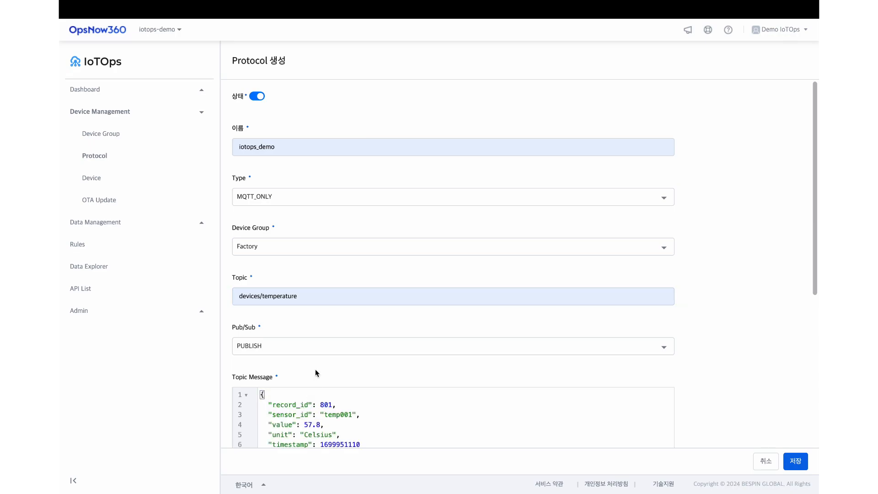
- Keep the protocol's Pub/Sub option as PUBLISH and save the new protocol, confirming the save
scroll(316, 367, "down", 1)
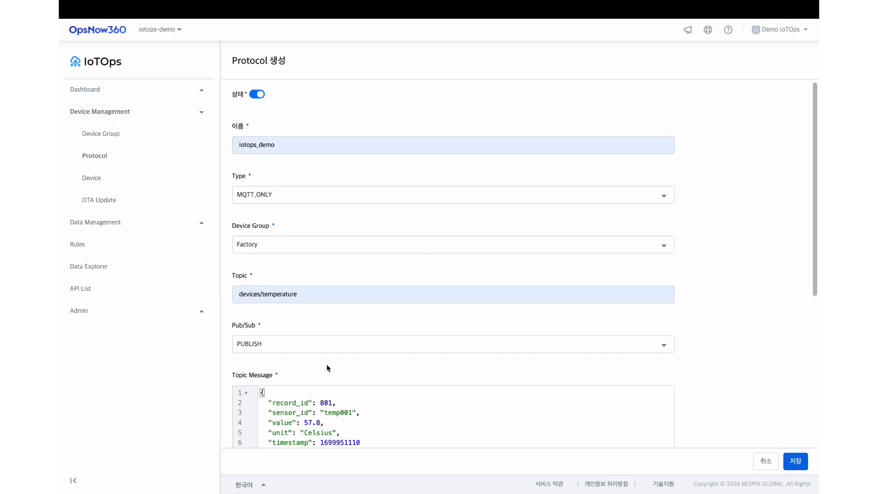
scroll(328, 363, "down", 1)
left_click(330, 339)
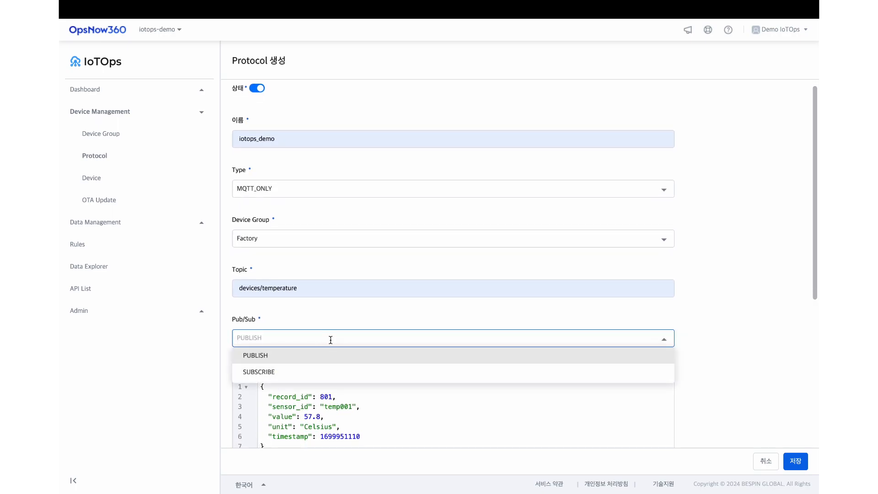
left_click(397, 321)
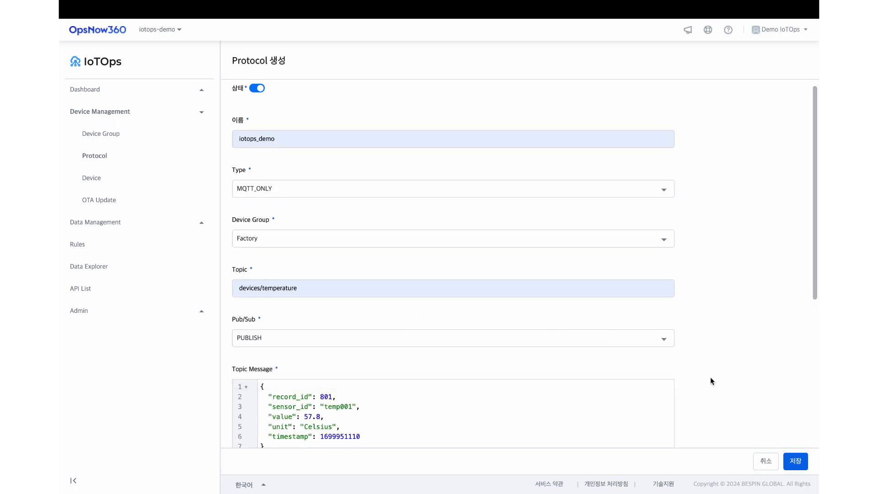
scroll(744, 411, "down", 1)
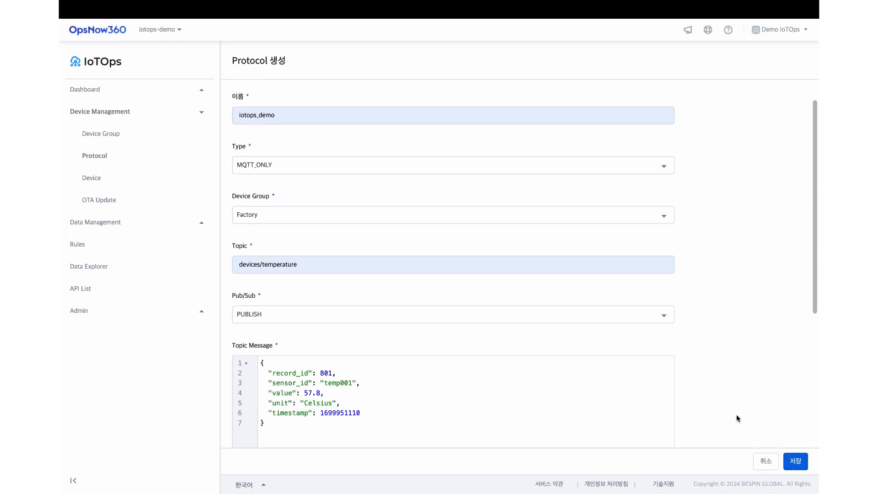
left_click(579, 313)
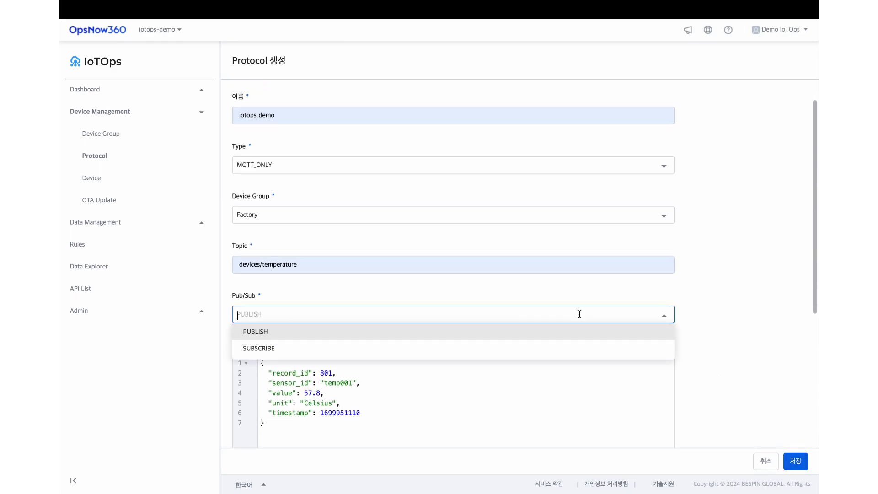
left_click(603, 330)
scroll(738, 390, "down", 2)
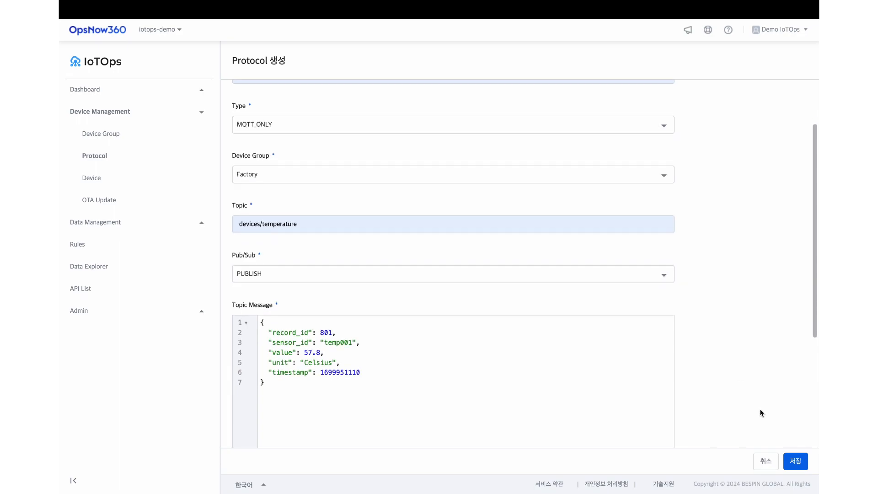
left_click(794, 462)
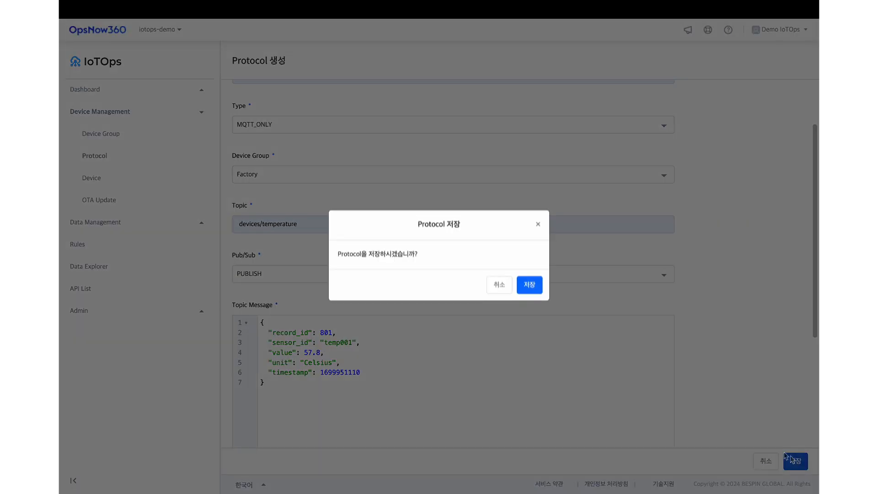
left_click(522, 294)
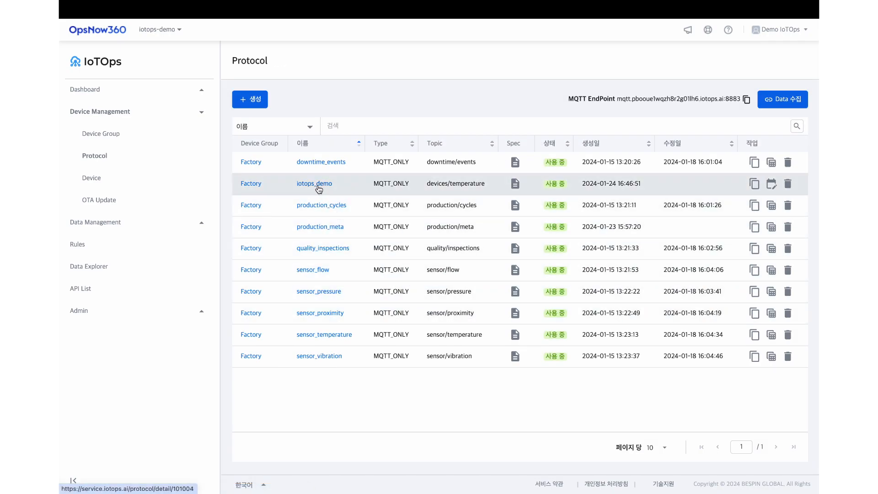
- Review the iotops_demo protocol's details and start creating a protocol table for it from the protocol list
left_click(319, 189)
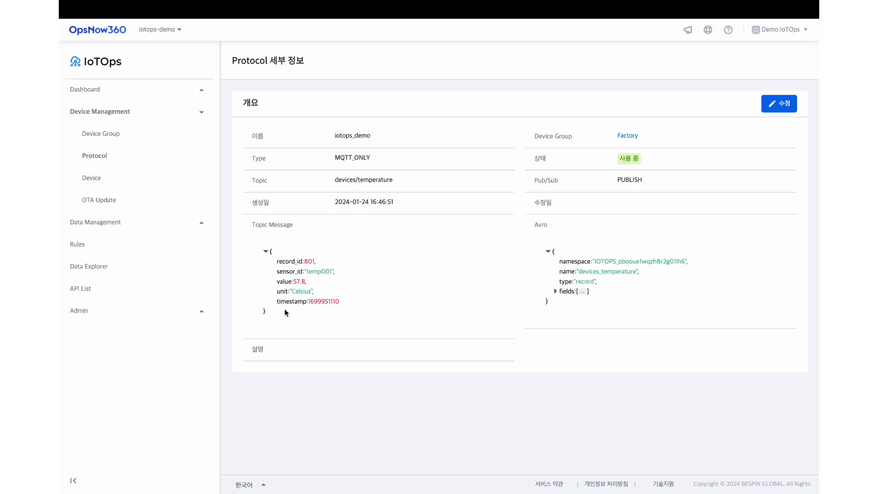
key("alt+Left")
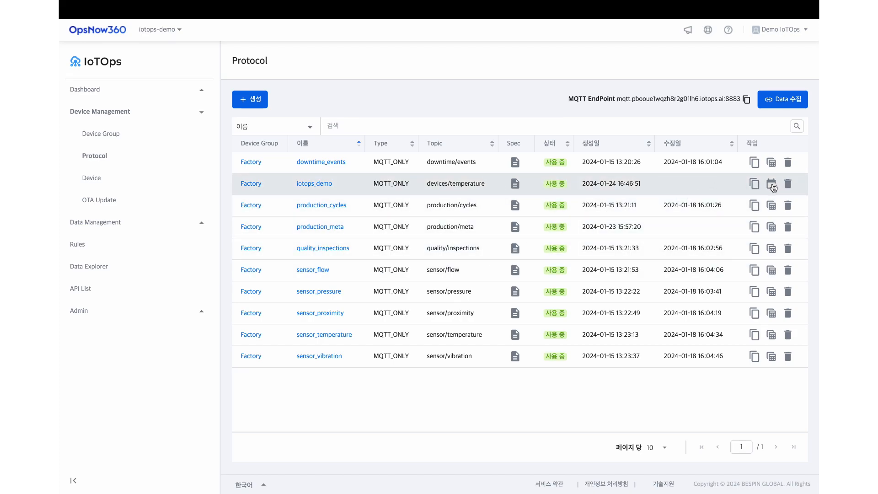
left_click(772, 185)
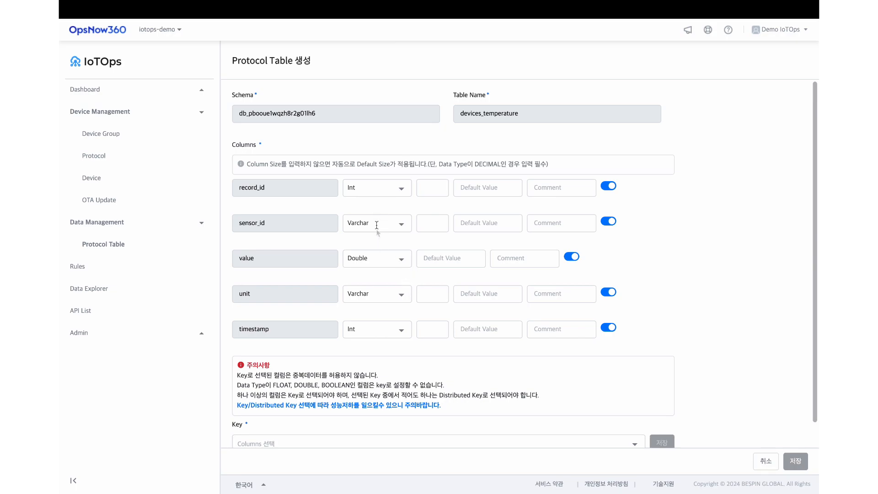
- Check the data type options offered for the record_id and sensor_id columns without changing them
left_click(397, 189)
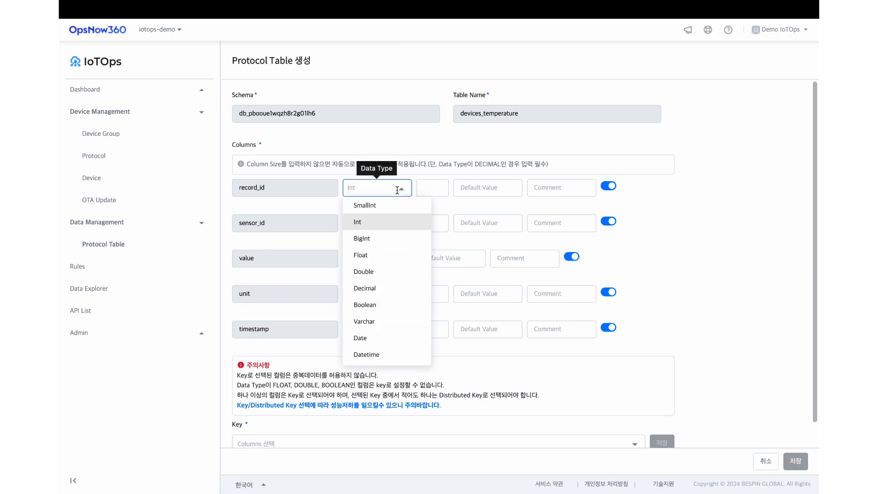
left_click(414, 172)
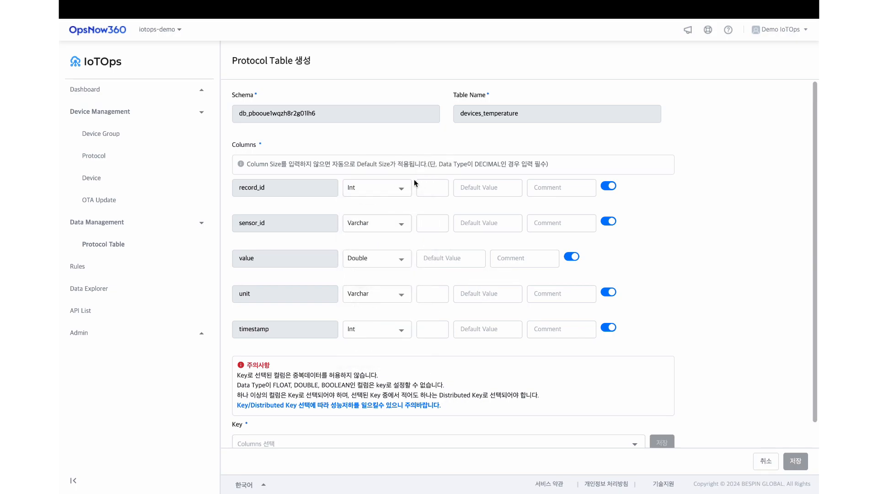
left_click(405, 221)
left_click(414, 206)
- Make sensor_id the key and distributed key of the devices_temperature protocol table, and save the table, confirming the save
scroll(659, 337, "down", 1)
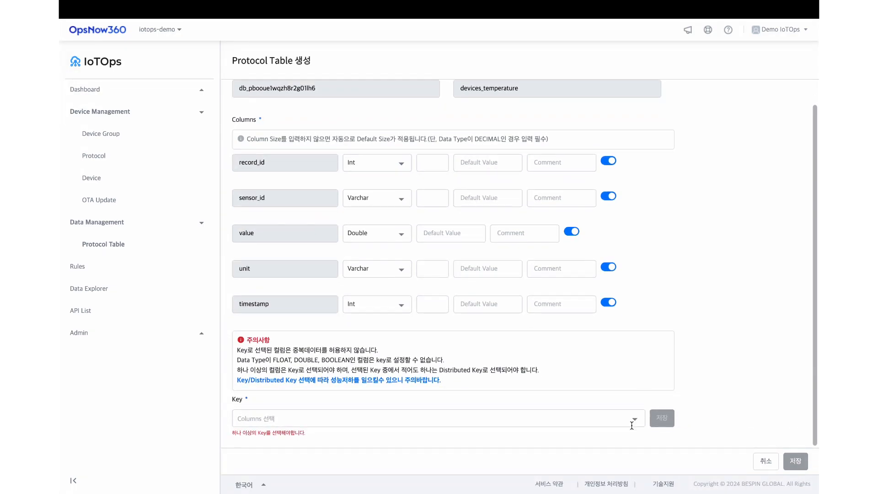
left_click(632, 416)
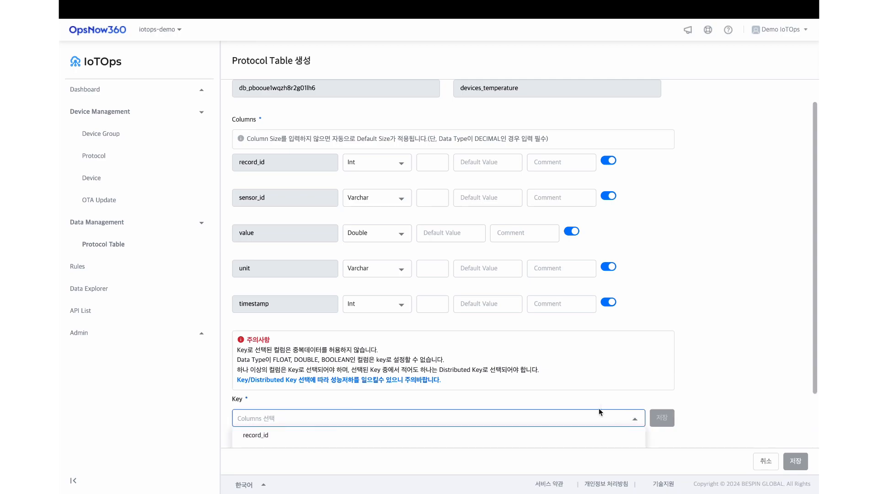
left_click(541, 391)
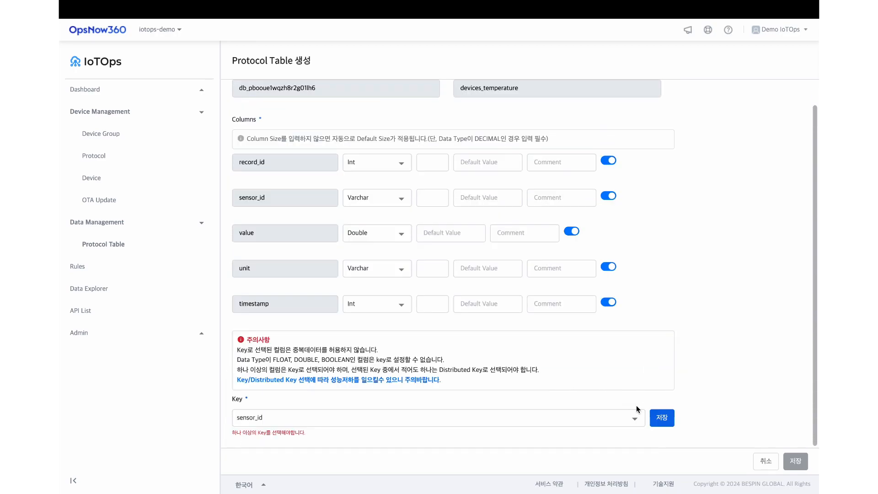
left_click(660, 418)
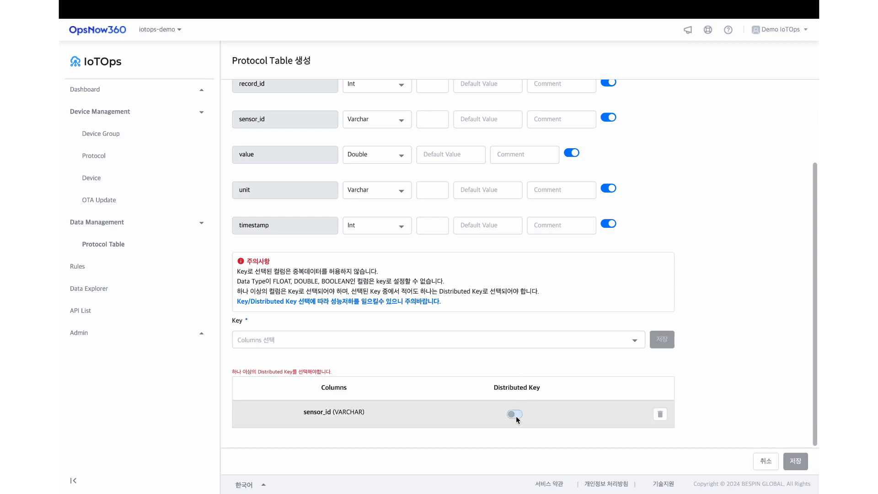
left_click(515, 415)
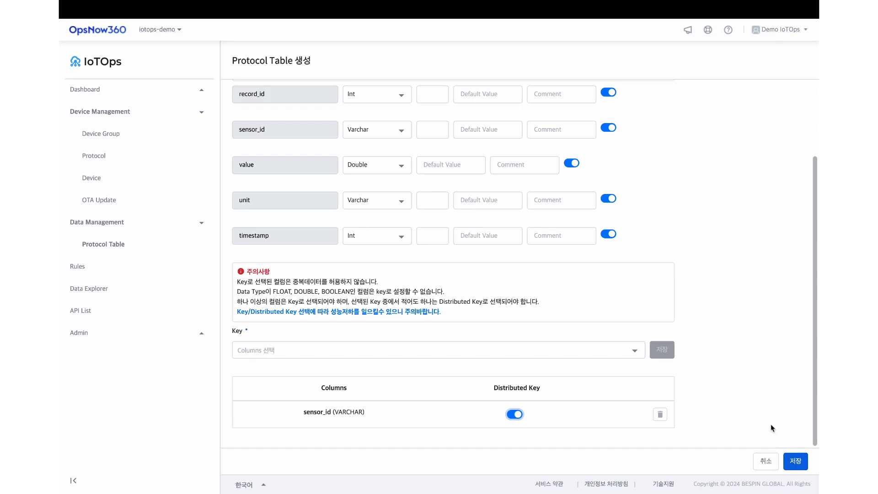
left_click(794, 462)
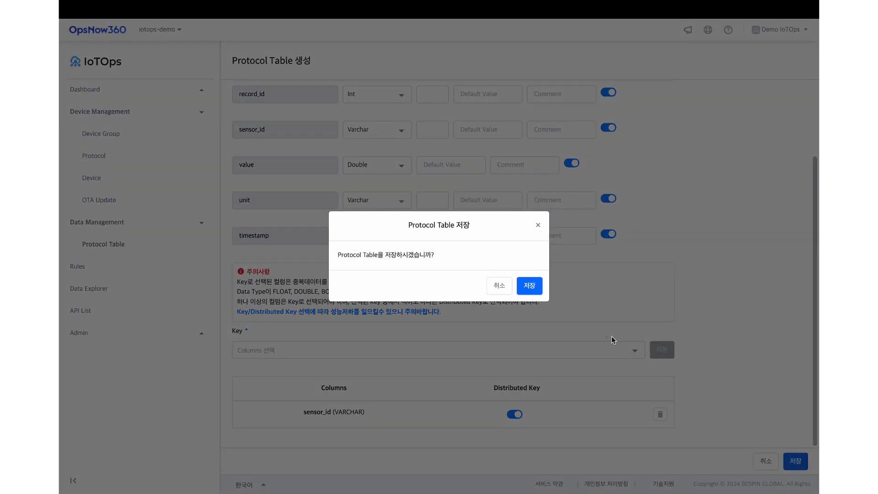
left_click(530, 286)
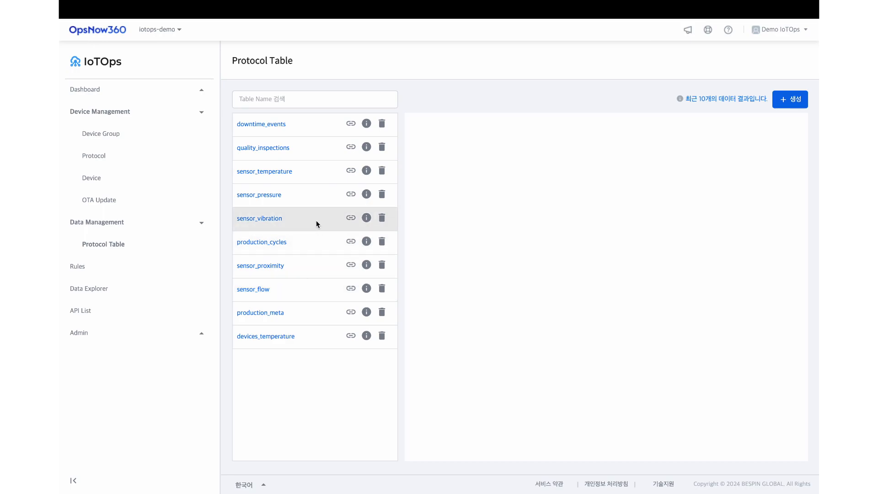
- View the recent data of the production_cycles, devices_temperature and sensor_proximity protocol tables
left_click(277, 242)
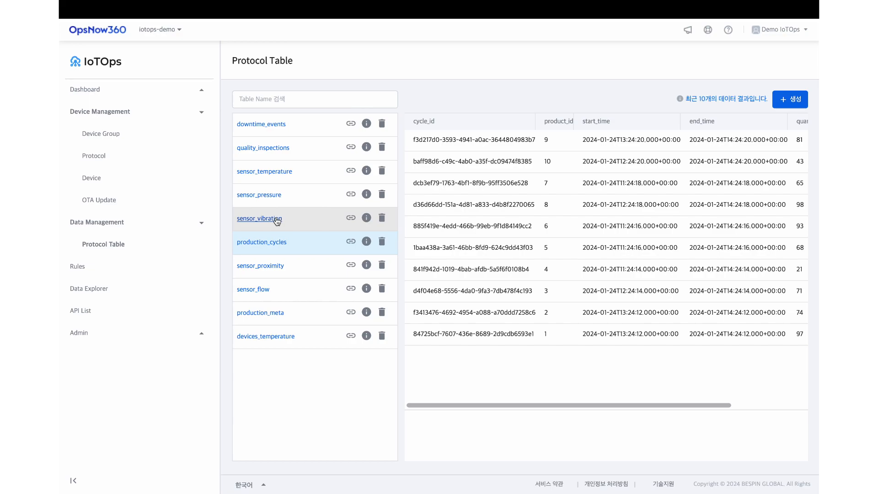
left_click(284, 335)
left_click(277, 270)
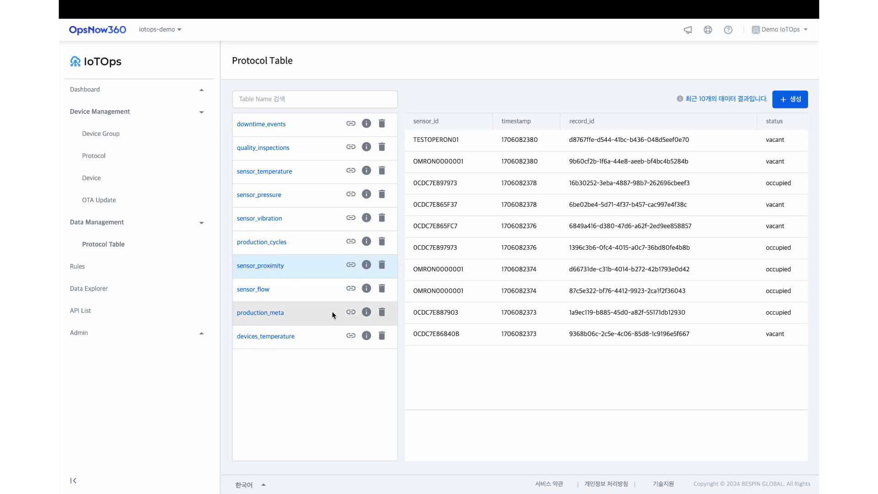
- Review the devices_temperature table's information, checking its columns, data types and key settings, and close it
left_click(366, 336)
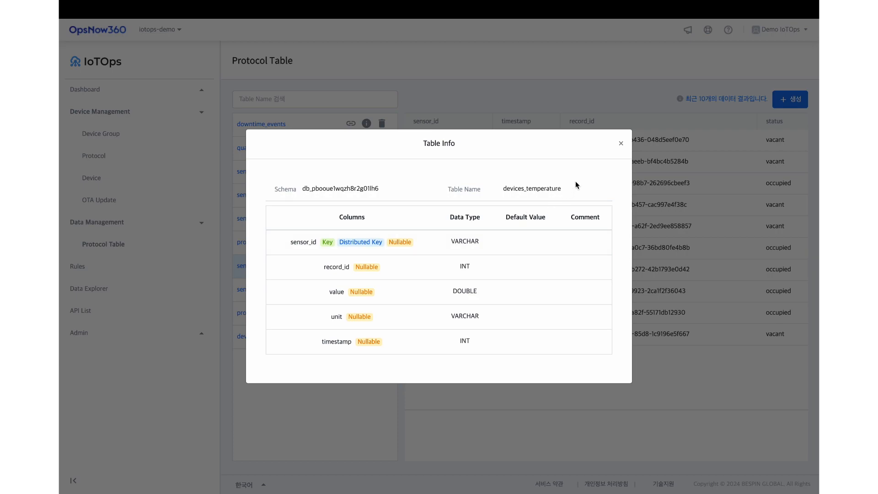
left_click(621, 144)
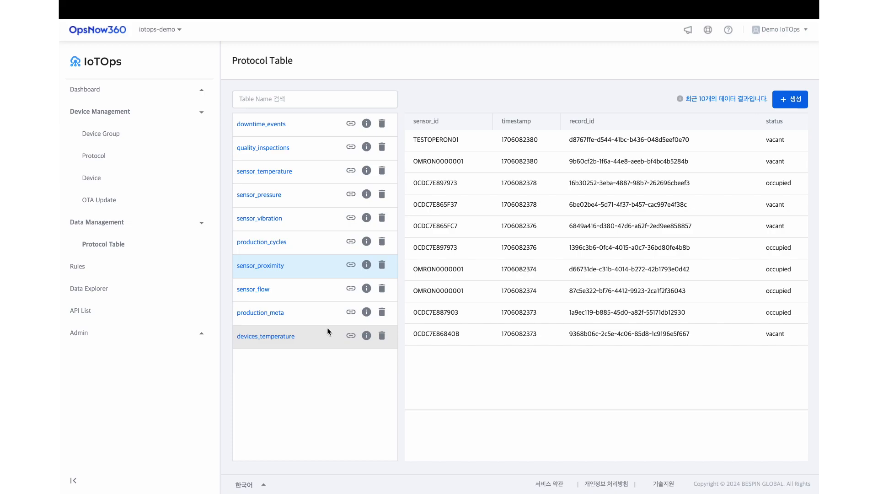
left_click(366, 336)
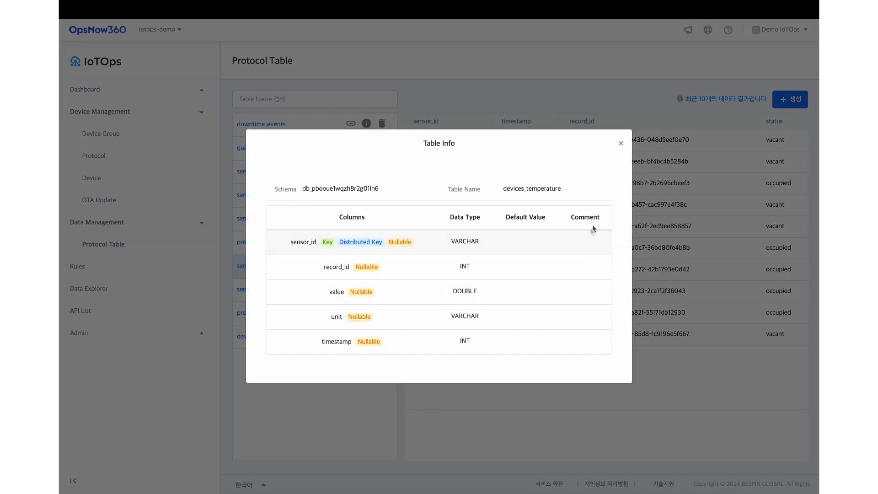
left_click(621, 143)
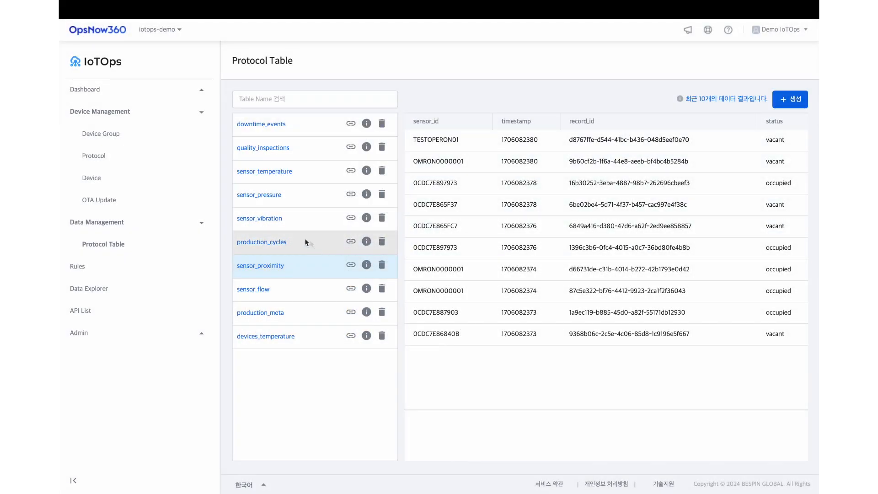
- Run data collection for the listed protocol topics, including devices/temperature of the iotops_demo protocol
left_click(111, 157)
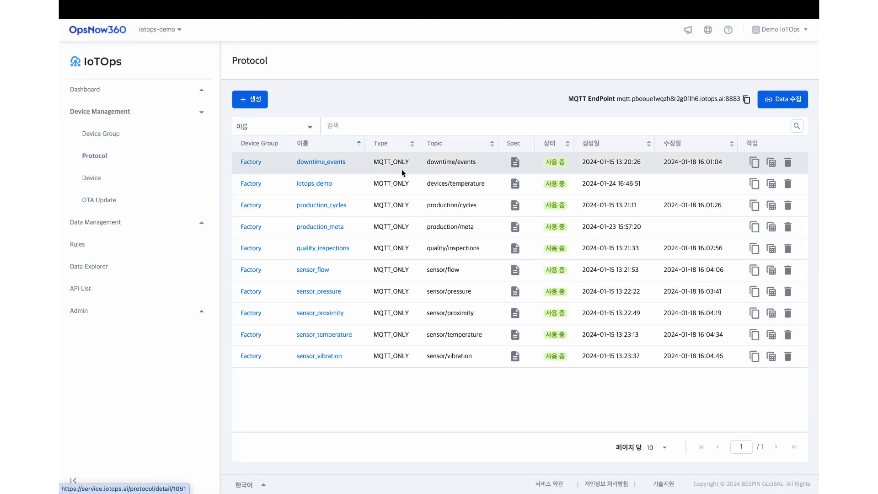
left_click(777, 101)
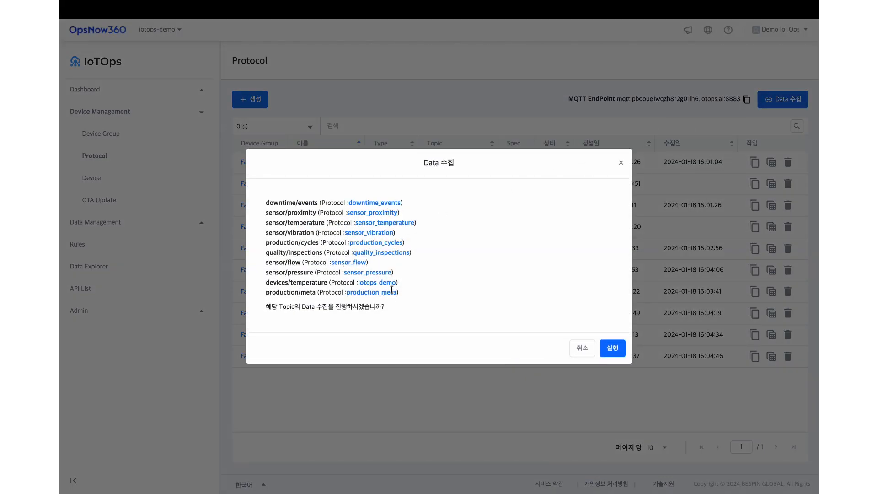
left_click_drag(394, 285, 248, 286)
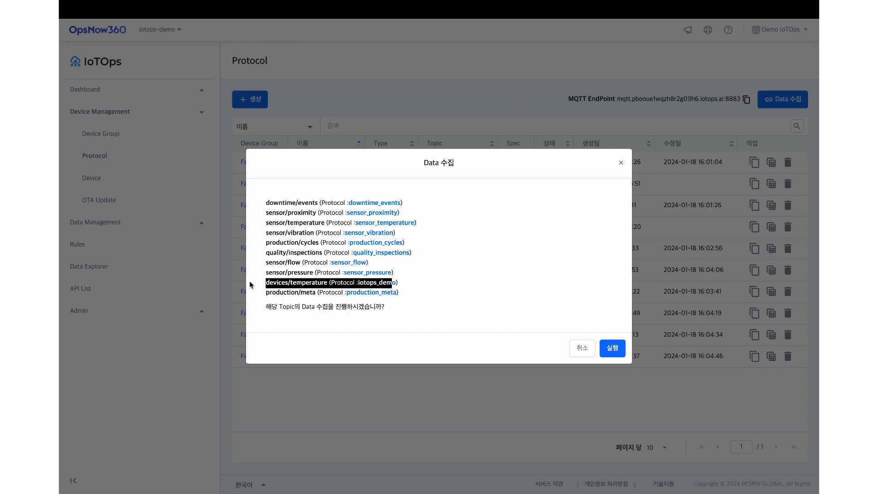
left_click(399, 287)
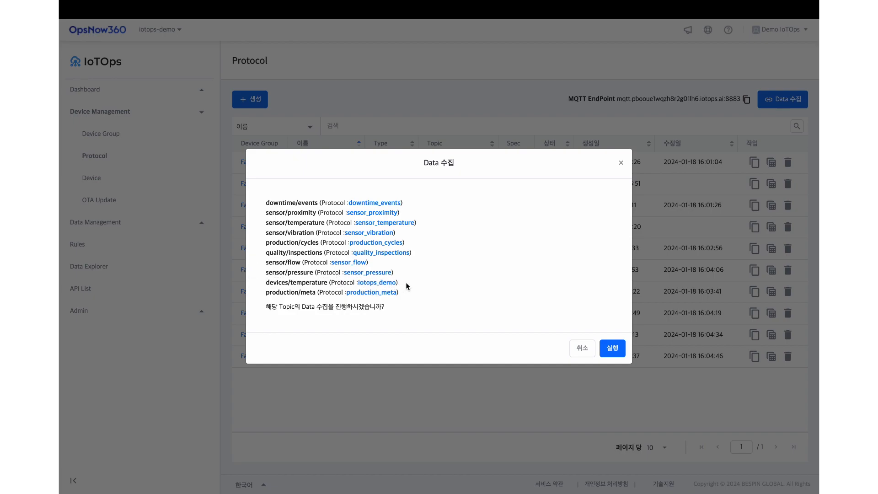
left_click(611, 348)
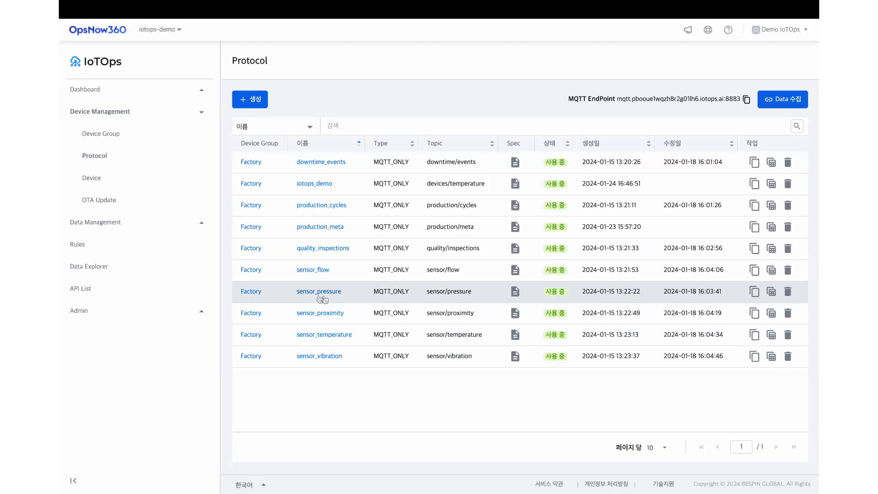
- Return to the protocol tables and view the recent data collected in sensor_temperature
left_click(136, 220)
left_click(137, 243)
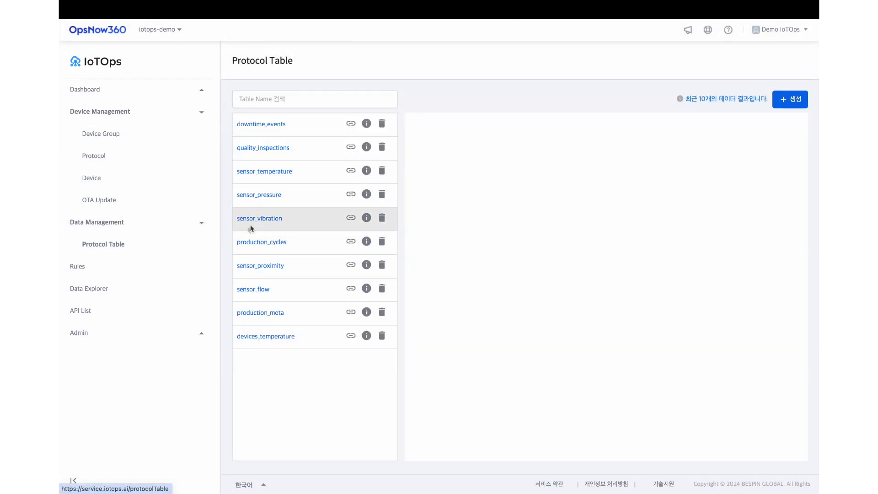
left_click(277, 176)
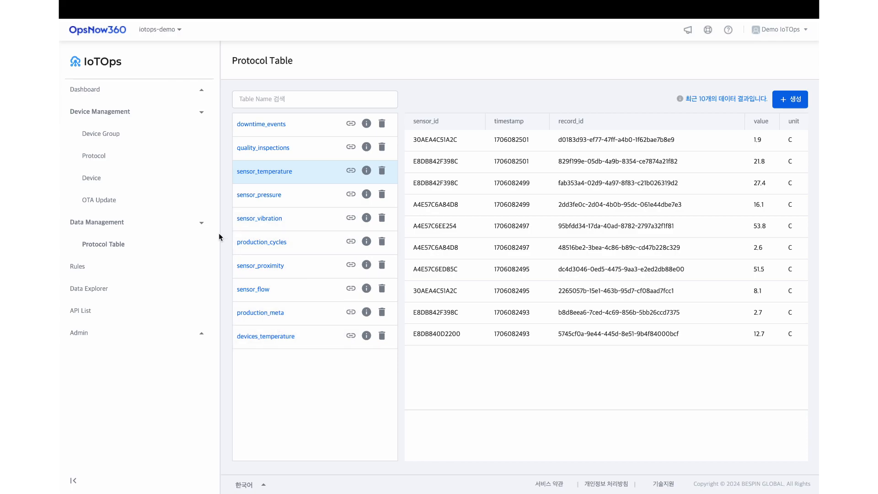
- Look over the creation form for a new rule and return to the rules list without saving anything
left_click(166, 265)
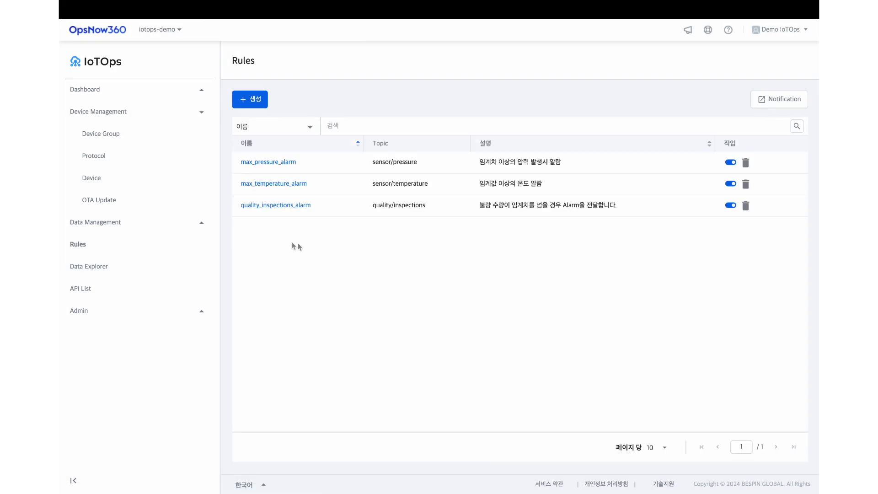
left_click(255, 100)
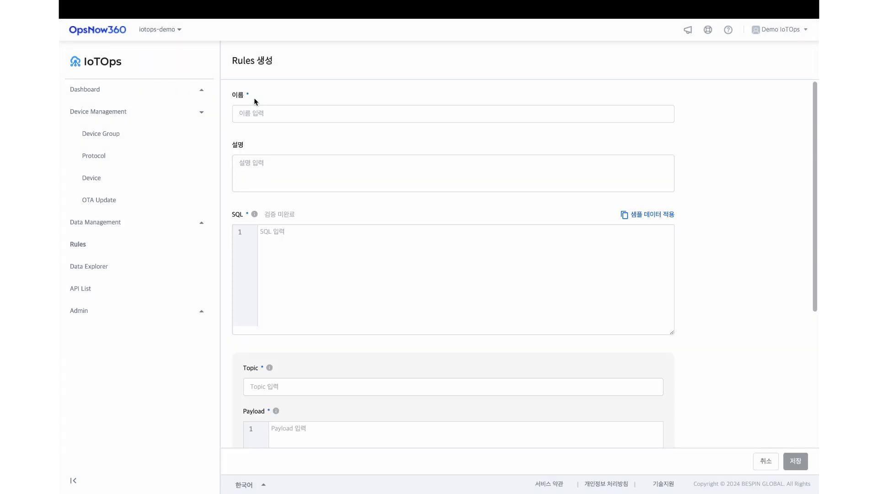
left_click(262, 112)
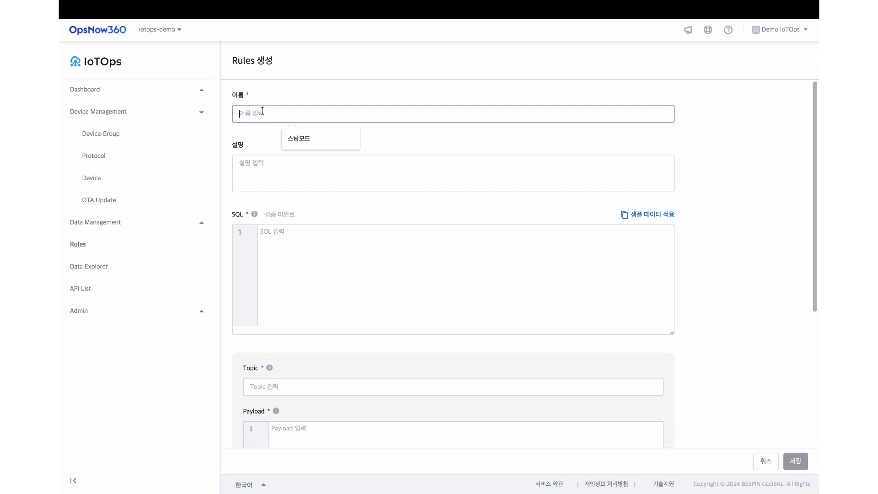
left_click(238, 137)
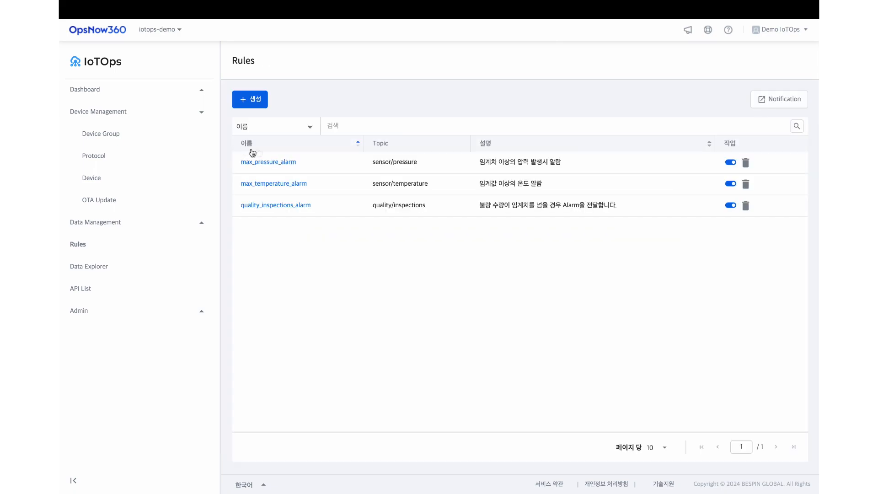
- Review the max_pressure_alarm rule's details, including its SQL condition and its Email and Slack notification actions
left_click(269, 165)
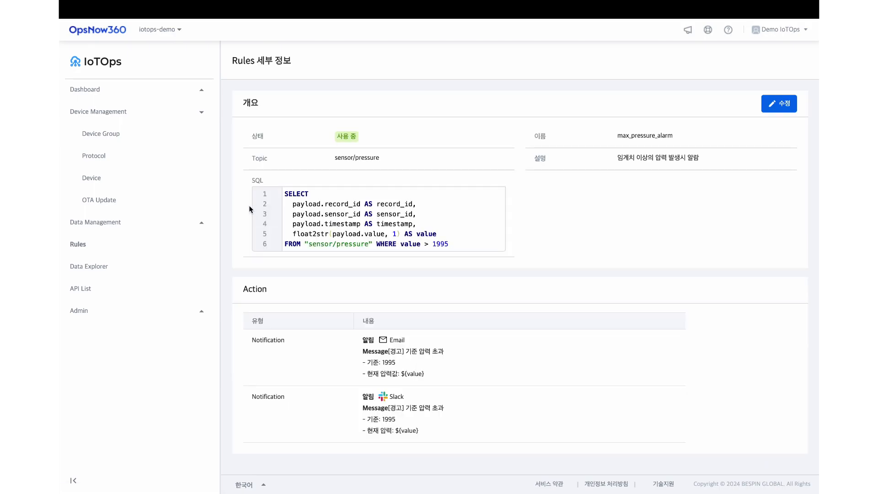
key("alt+Left")
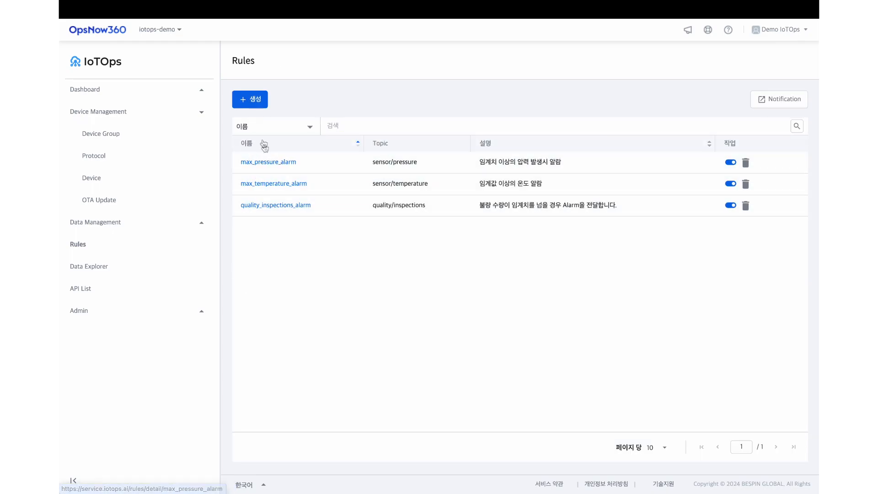
left_click(271, 164)
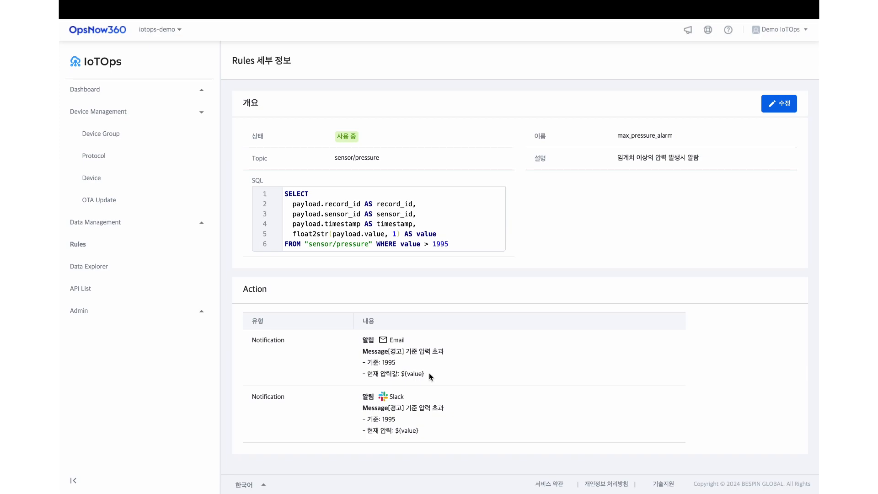
- Go back to the rules list and open the notification settings to review the configured channels and the sending history
left_click(138, 253)
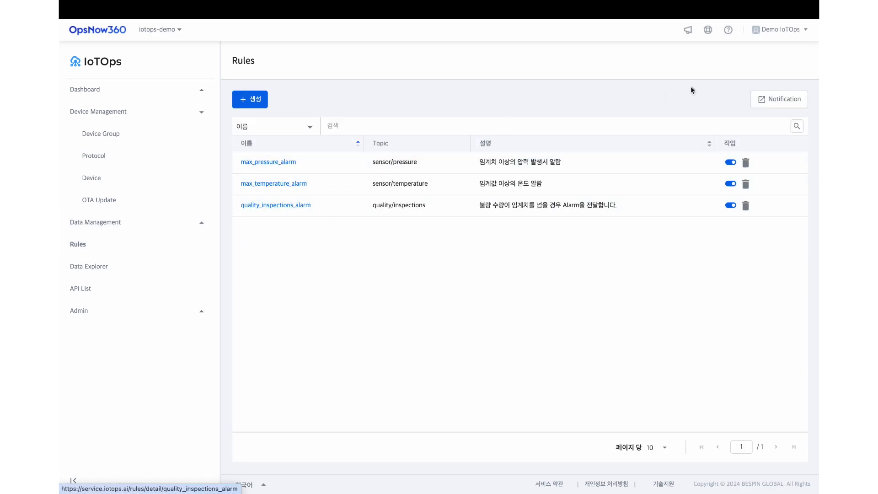
left_click(779, 102)
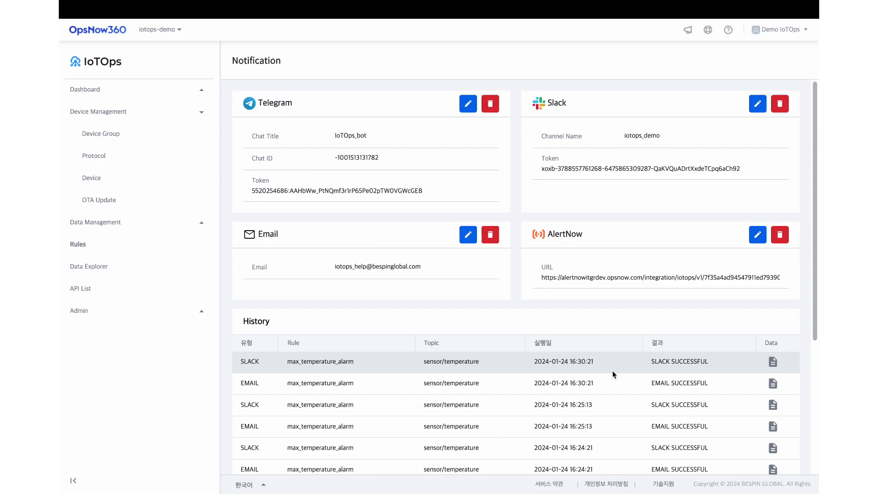
scroll(613, 370, "down", 3)
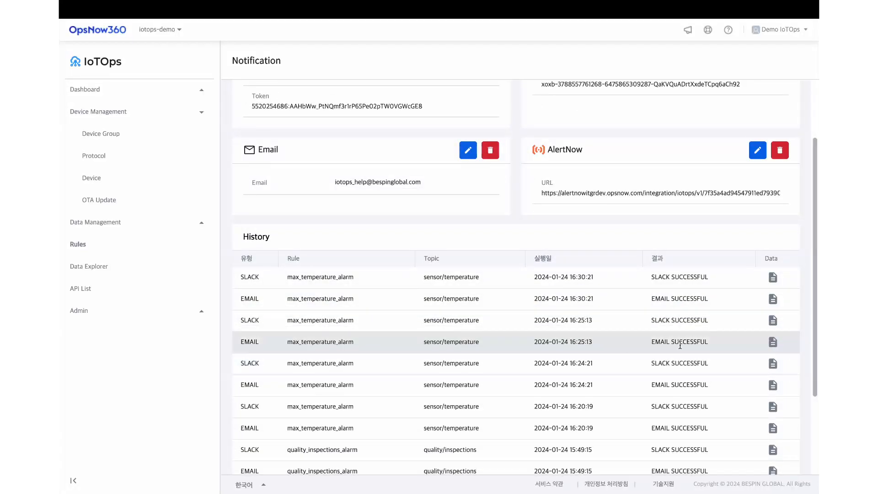
- Inspect the data of max_temperature_alarm notifications in the history: Slack at 16:30:21, Slack at 16:24:21 and Email at 16:20:19
left_click(772, 278)
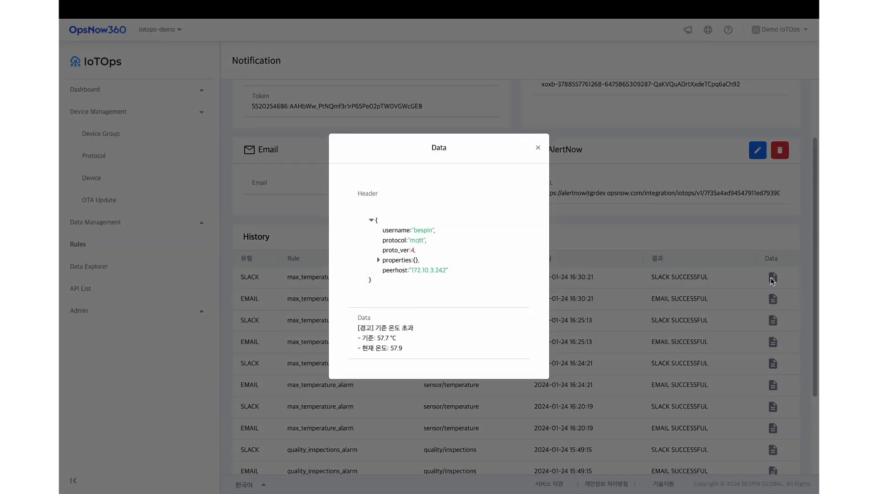
left_click(539, 151)
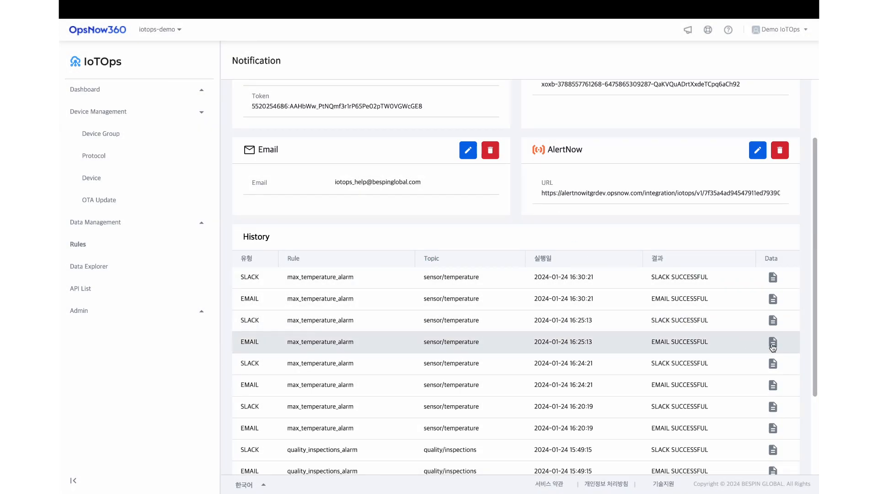
left_click(772, 364)
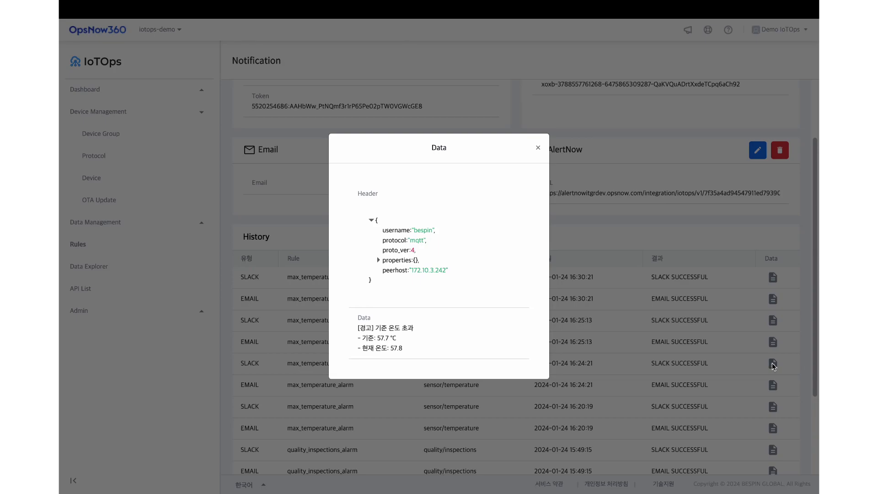
left_click(538, 150)
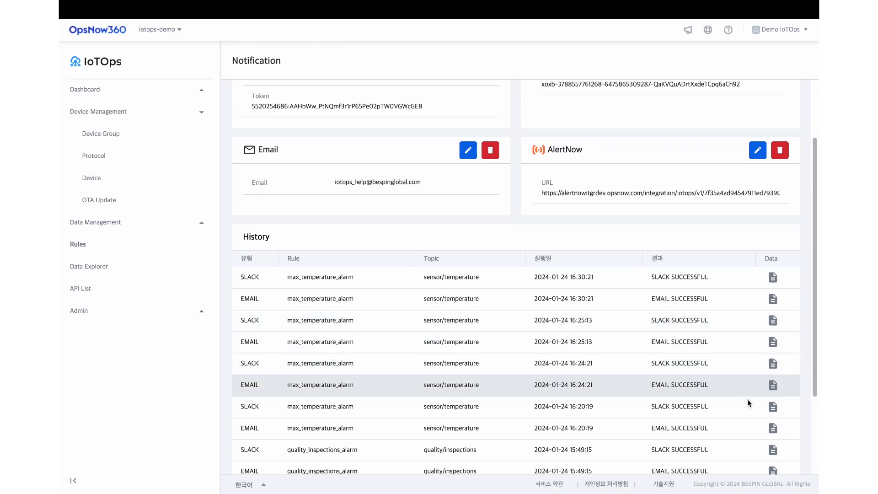
left_click(772, 429)
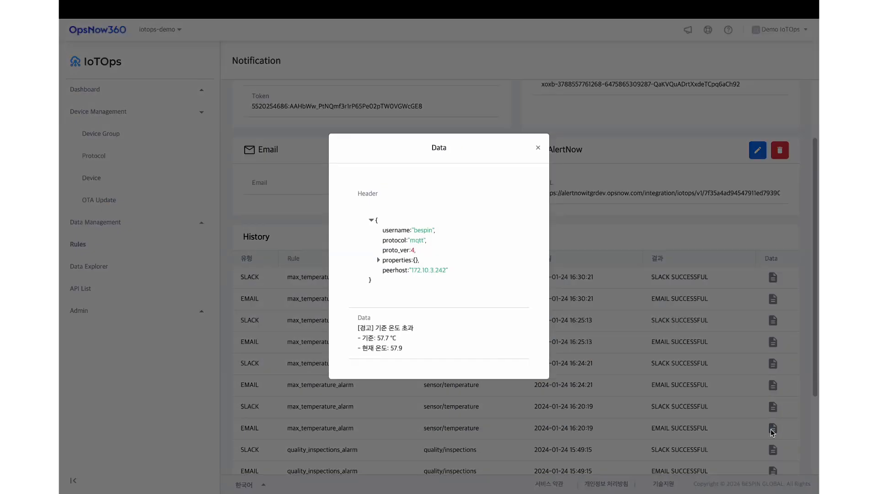
- Close the notification data and browse the Data Explorer's downtime_events folder down to the stored JSON file under 2024/01/23
left_click(538, 149)
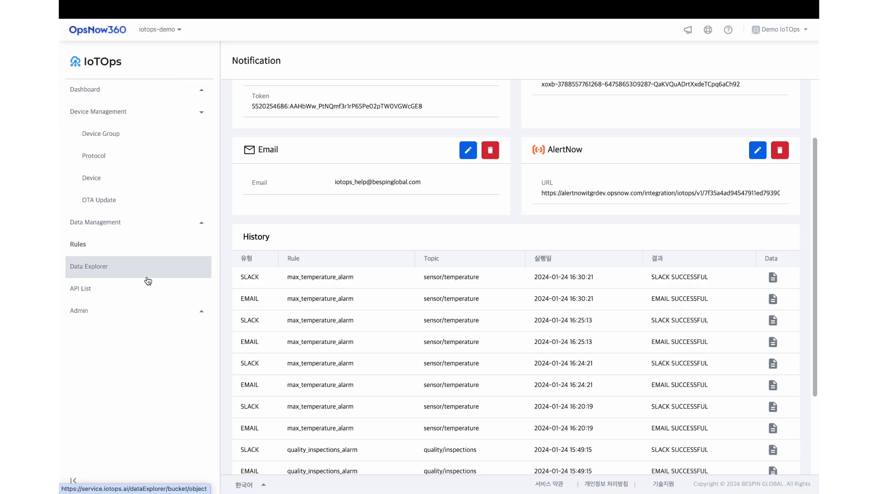
left_click(131, 269)
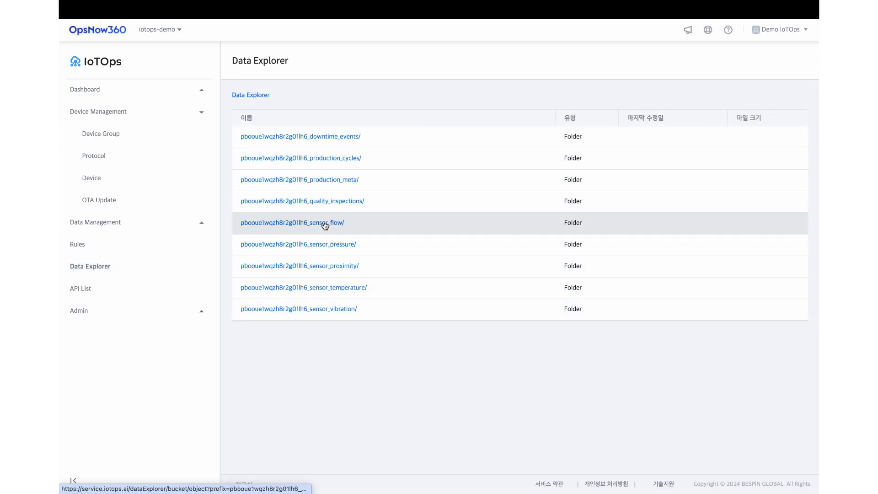
left_click(317, 138)
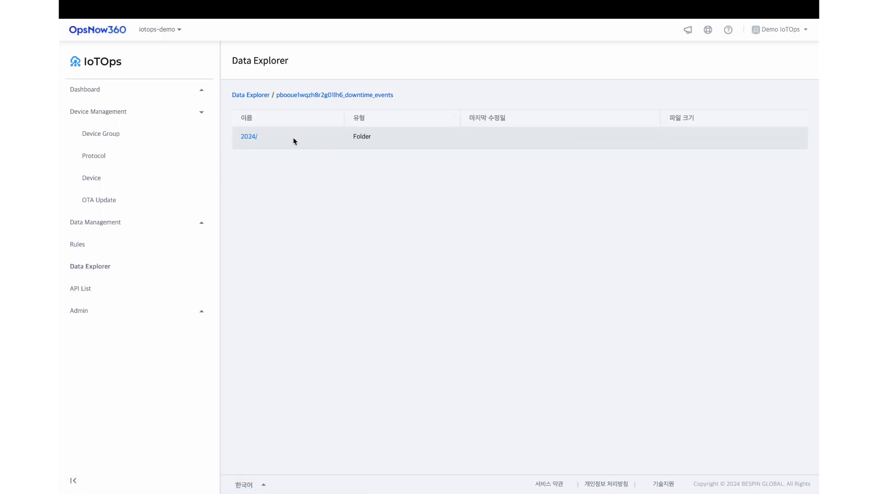
left_click(257, 136)
left_click(247, 137)
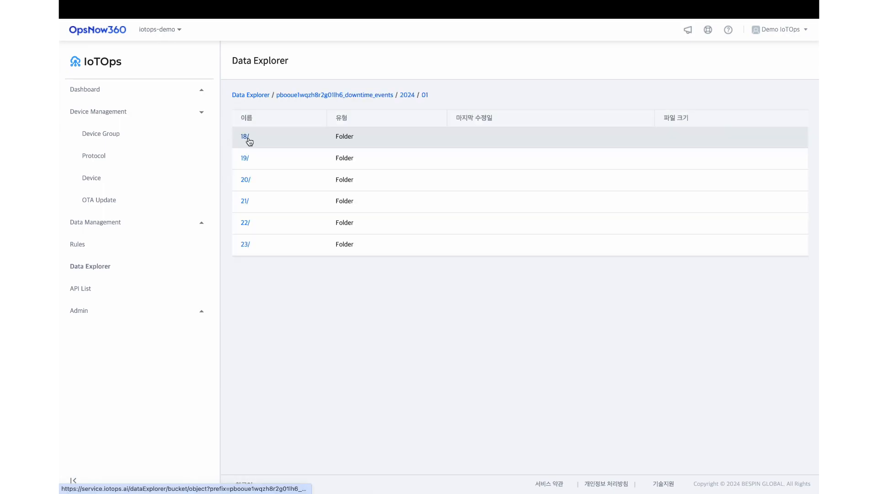
left_click(246, 245)
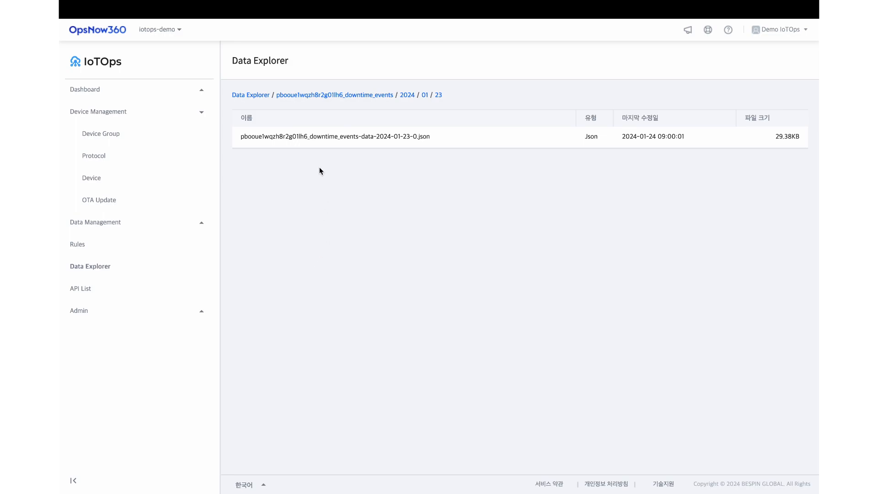
- Return to the Data Explorer's root folder list, and review the /api/query/external/tables/{table} request and response details in the API List
left_click(251, 95)
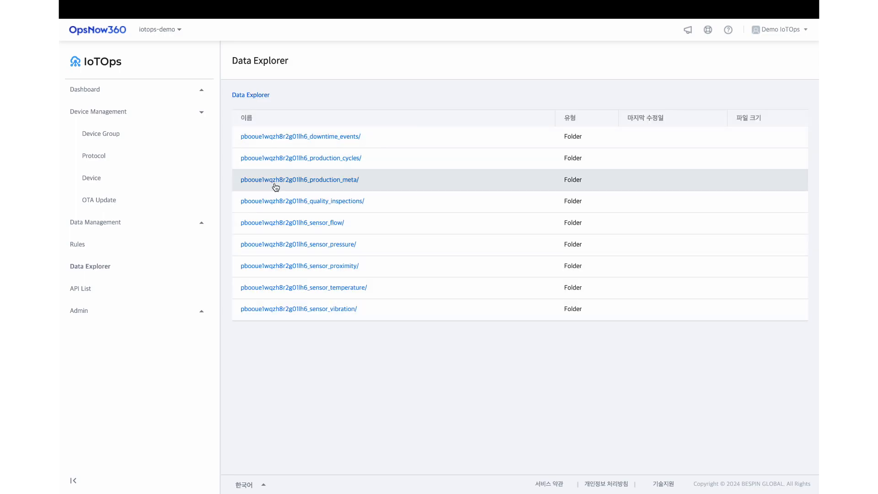
left_click(148, 287)
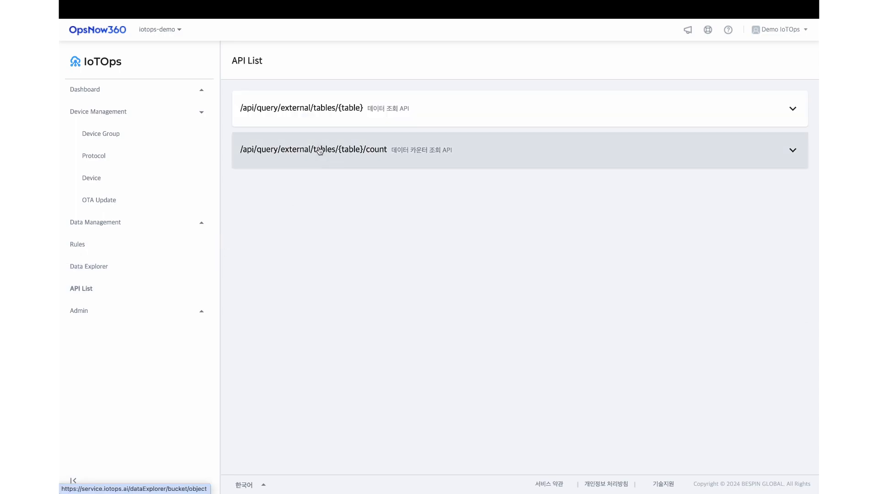
left_click(319, 120)
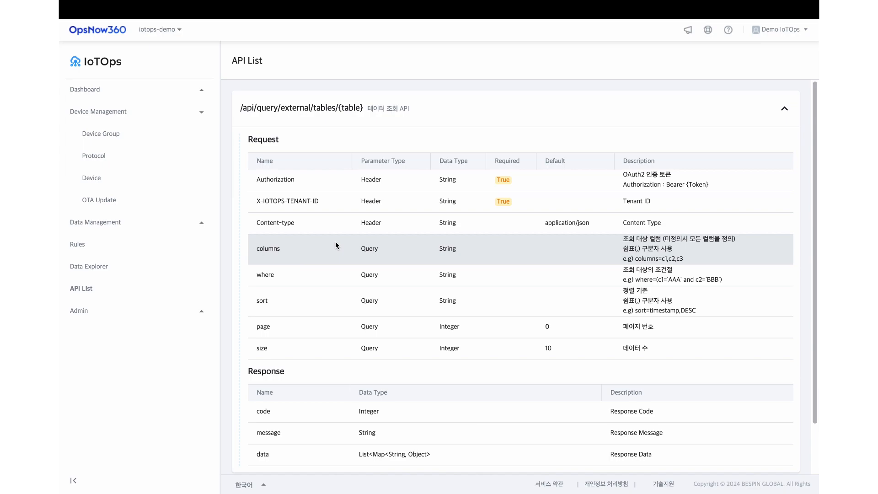
- Review the Overview, Production Cycle and Downtime by machine per day dashboards, going through all three twice
left_click(143, 91)
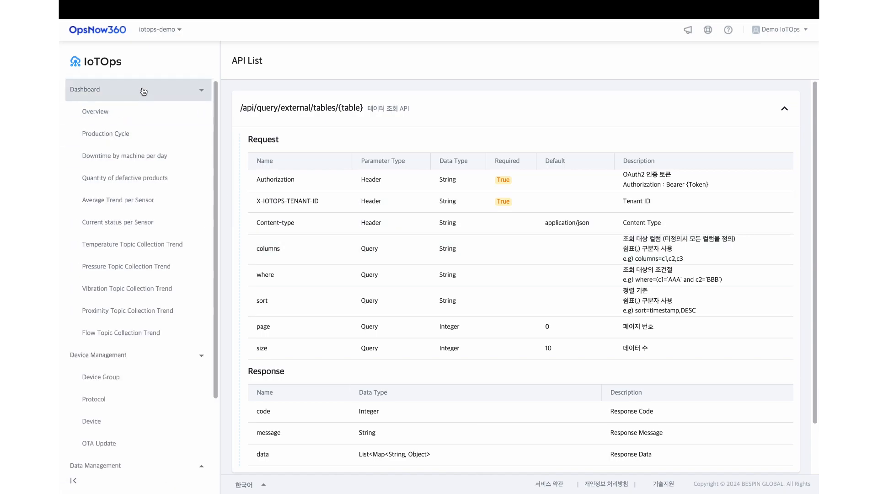
left_click(141, 111)
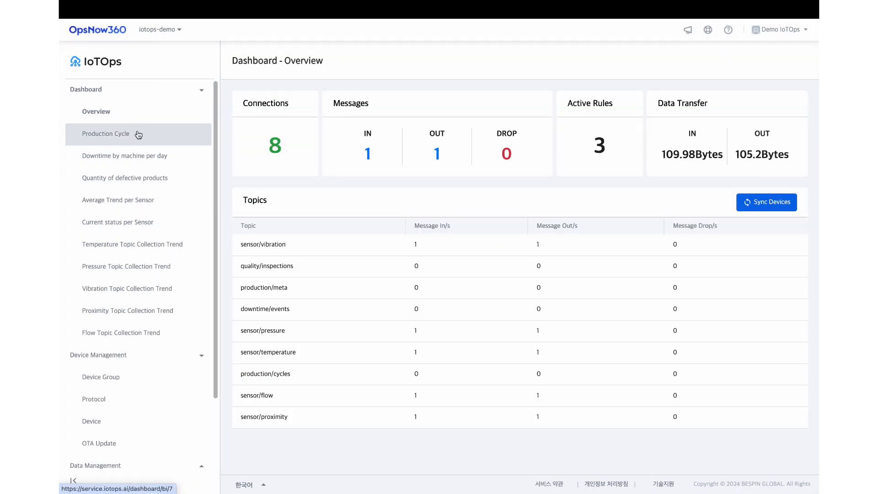
left_click(138, 134)
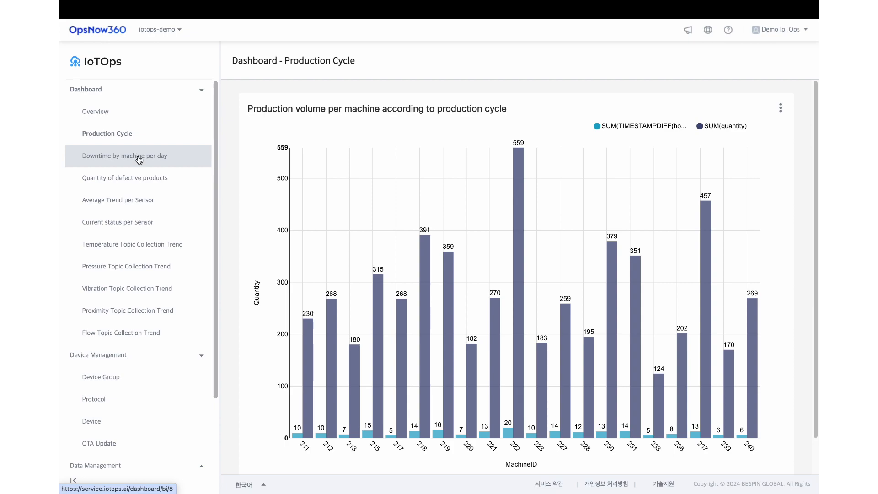
left_click(138, 157)
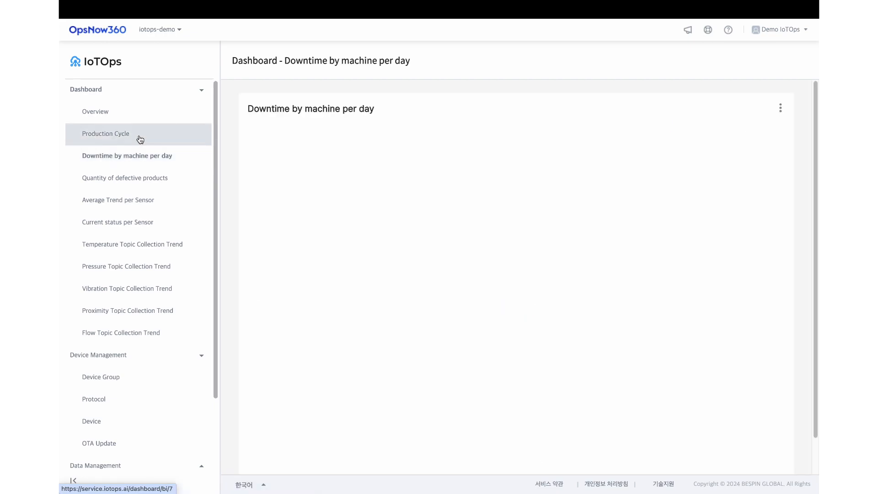
left_click(175, 112)
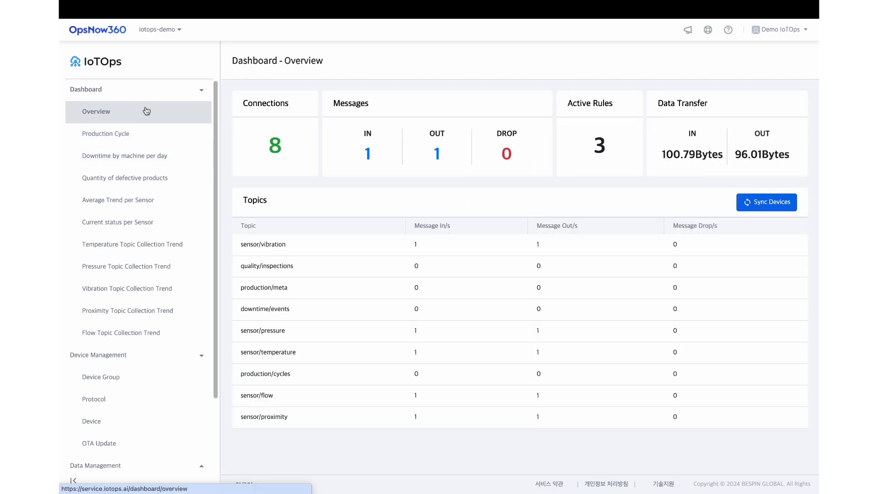
left_click(139, 136)
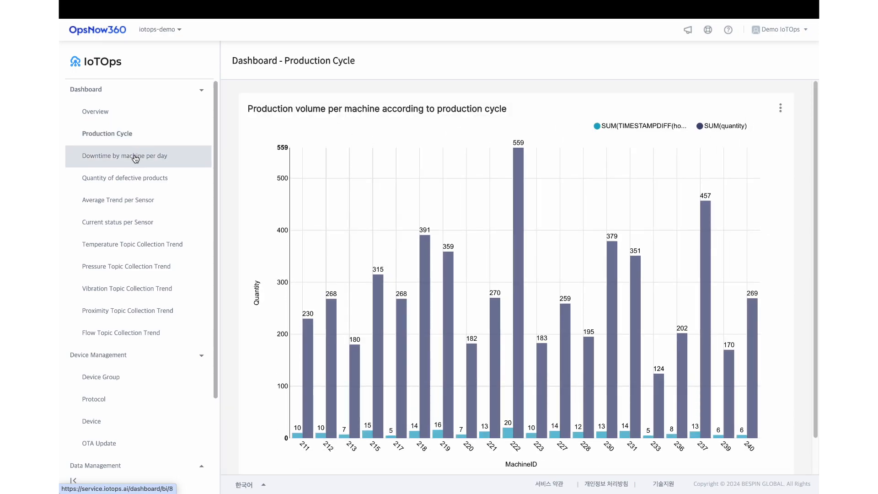
left_click(135, 158)
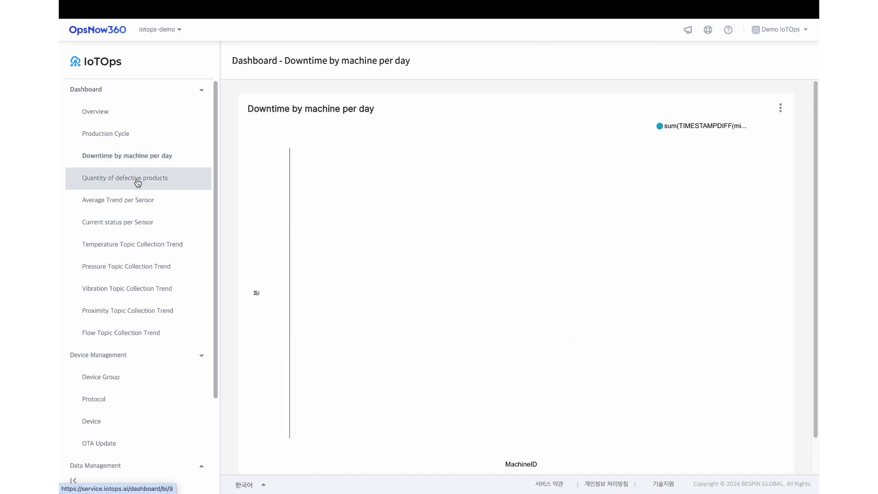
- Review the Quantity of defective products, Average Trend per Sensor and Current status per Sensor dashboards
left_click(138, 182)
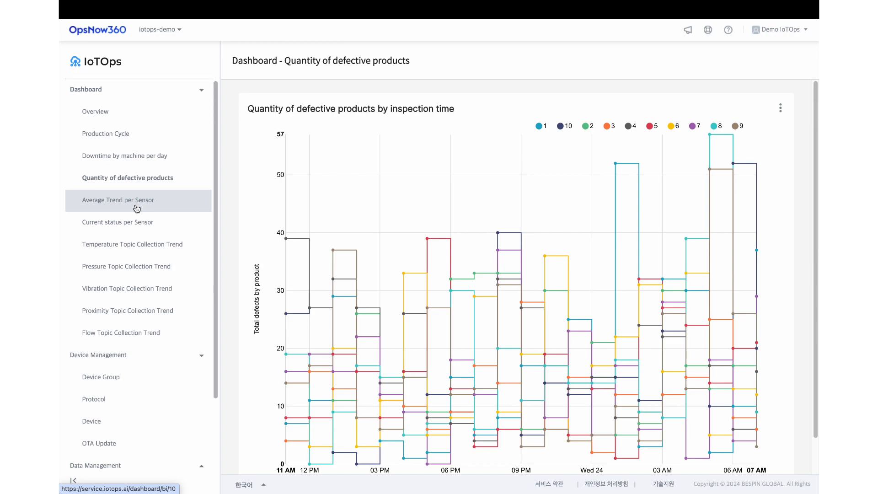
left_click(137, 209)
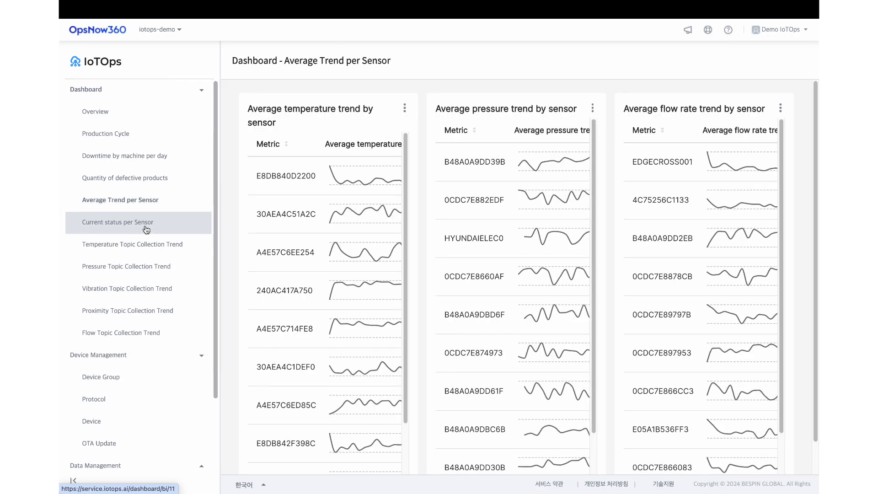
left_click(146, 228)
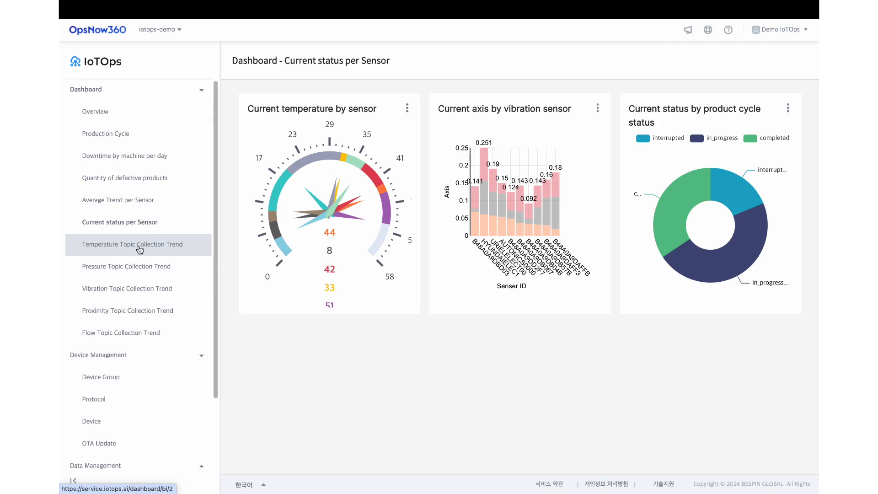
- Look through the Topic Collection Trend dashboards for Temperature, Pressure, Vibration, Proximity and Flow
left_click(140, 250)
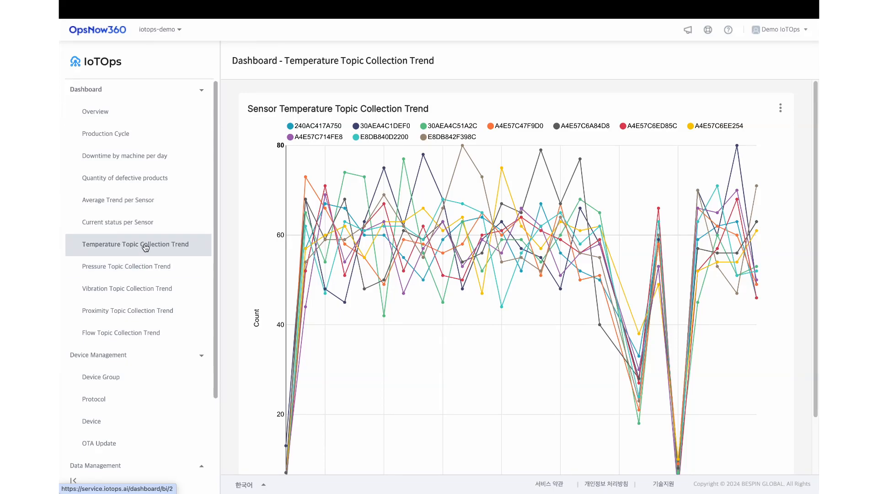
left_click(141, 267)
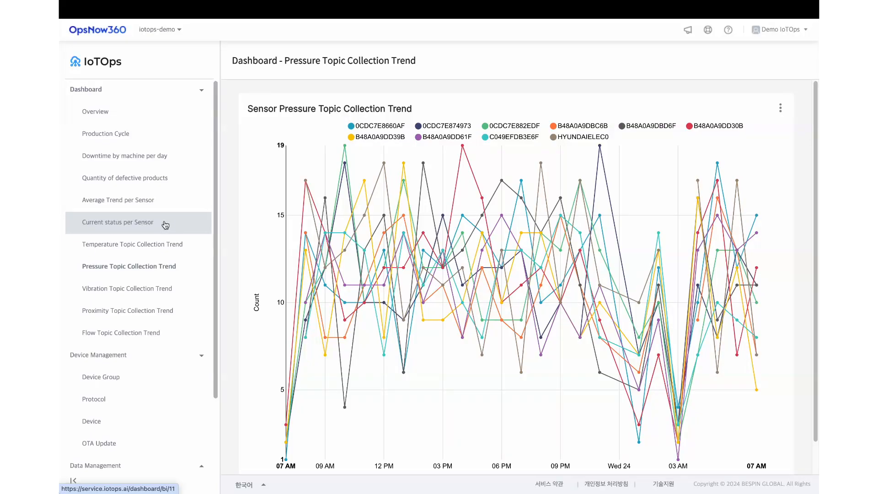
left_click(151, 289)
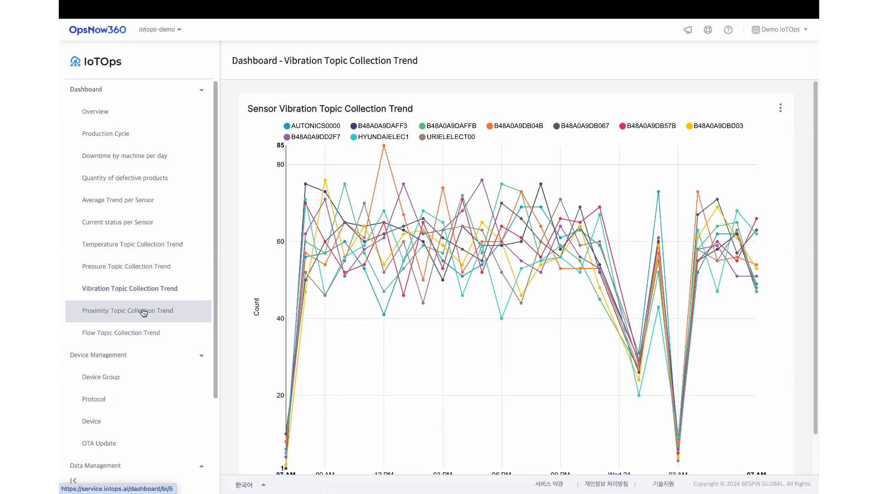
left_click(144, 312)
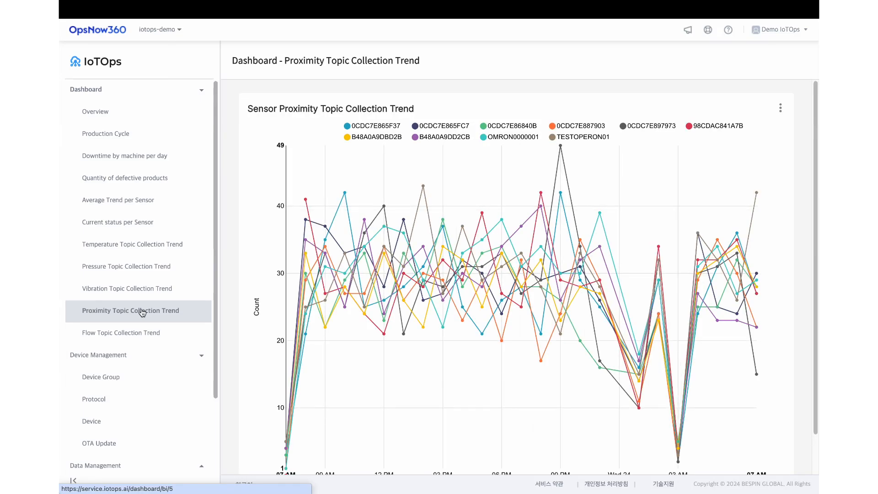
left_click(141, 334)
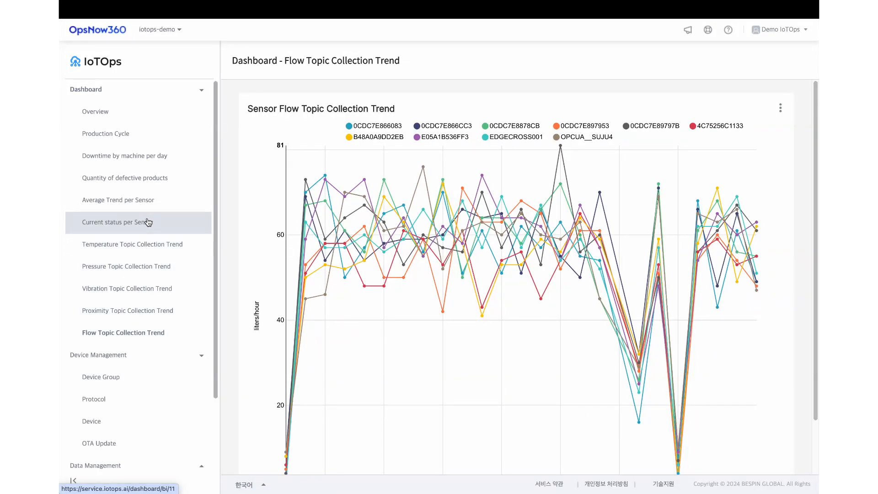
- Revisit the Current status per Sensor dashboard, ending on the Quantity of defective products dashboard
left_click(148, 223)
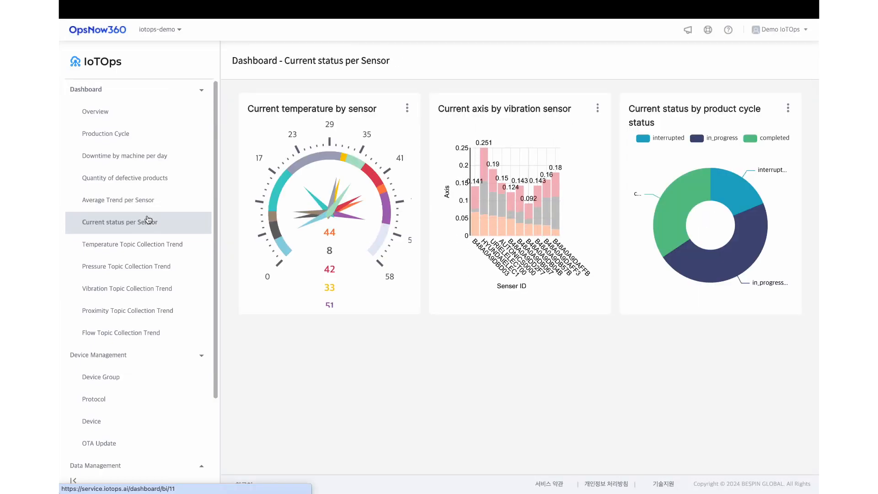
left_click(151, 186)
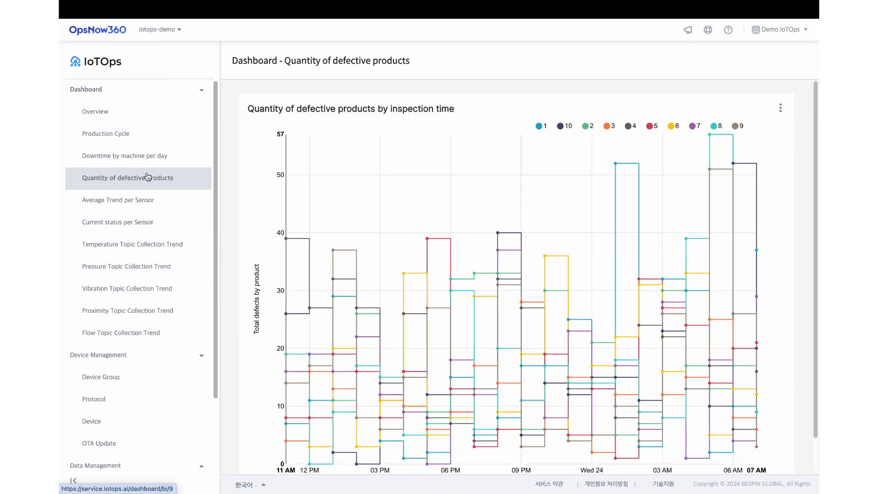